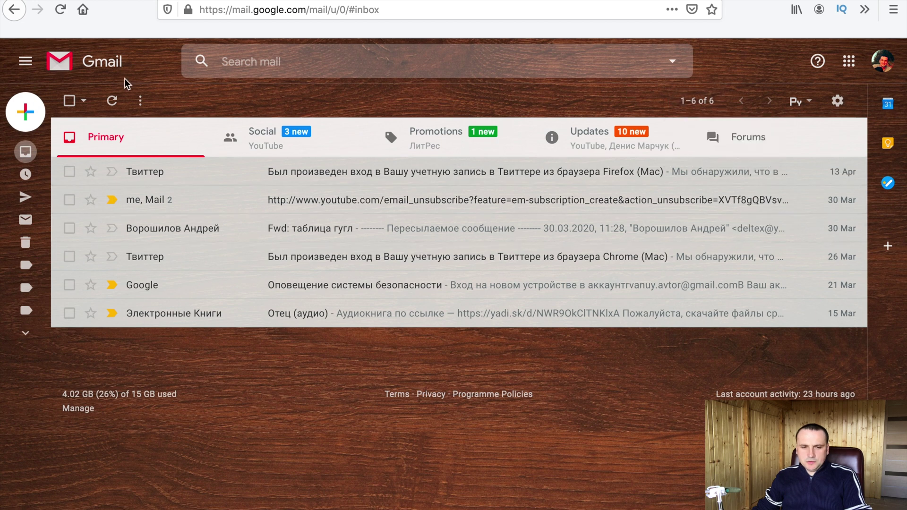
Step: Go from Gmail to Google Drive through the Google apps grid
left_click(849, 61)
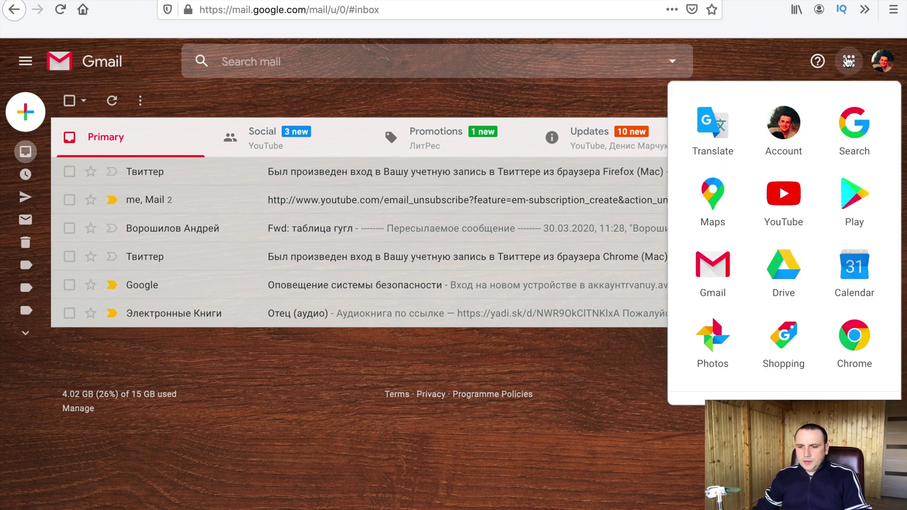
left_click(784, 265)
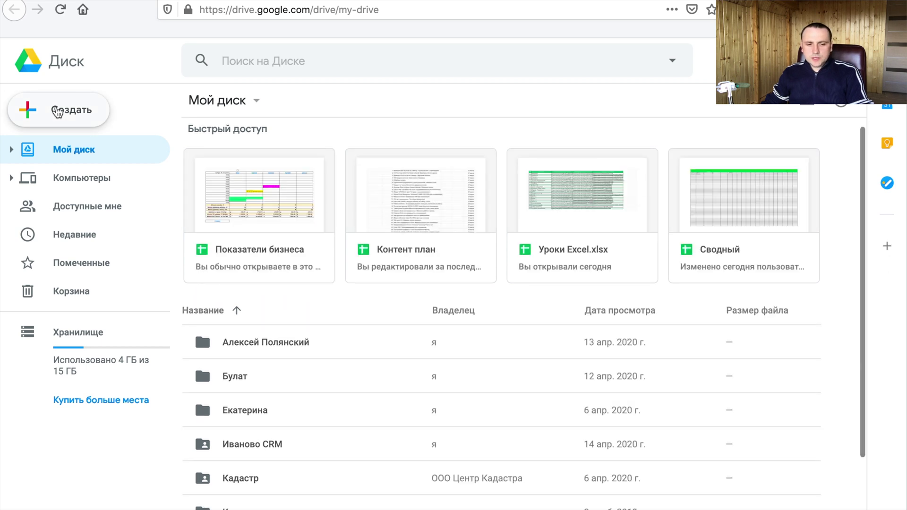
Step: Create a new folder named 'Обучение для ютуб' in My Drive
left_click(55, 109)
left_click(100, 121)
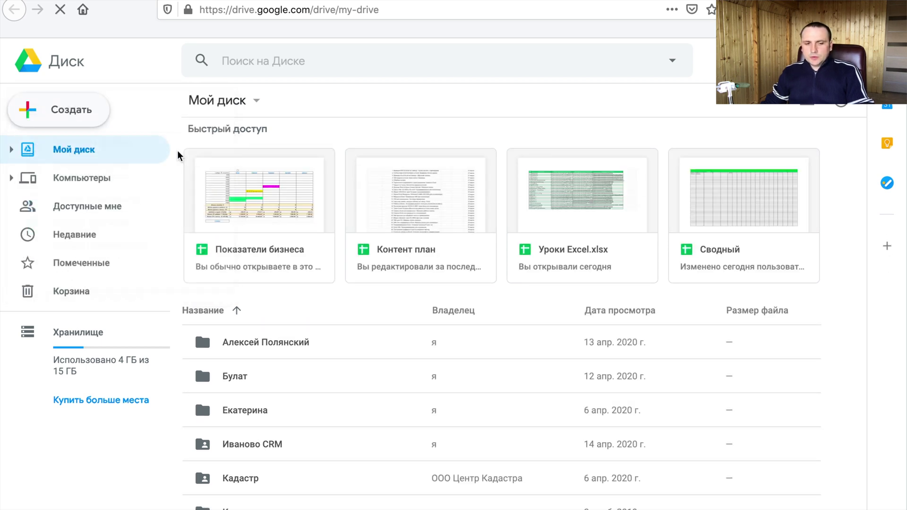
type("Обучение ")
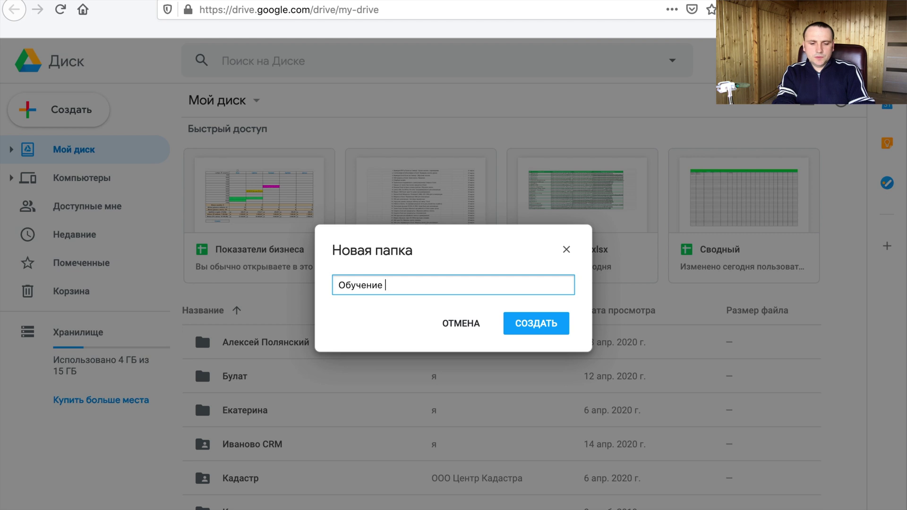
type("для ютуб")
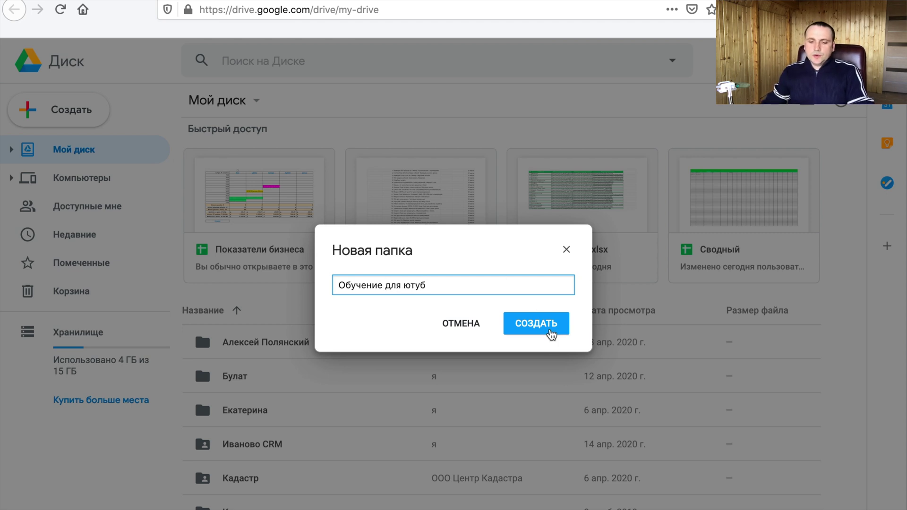
left_click(550, 332)
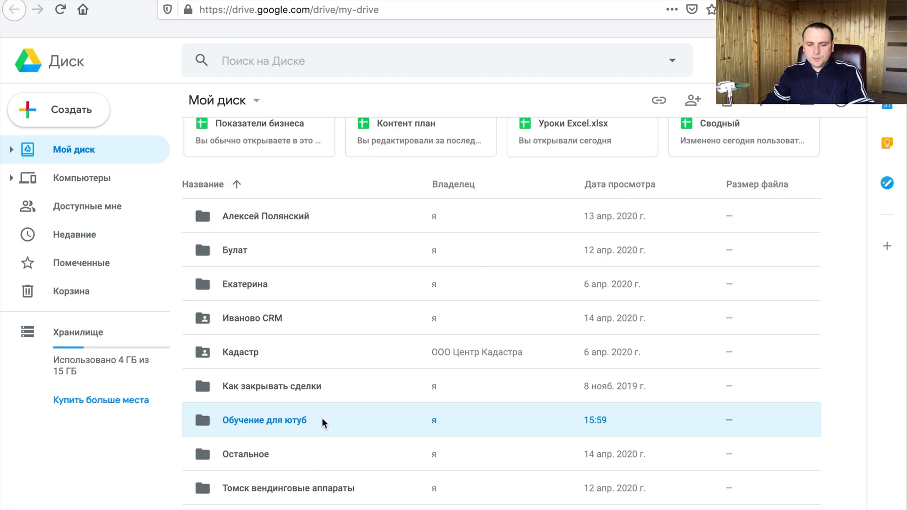
Step: Open the 'Обучение для ютуб' folder and create a blank Google Sheets spreadsheet in it
double_click(347, 419)
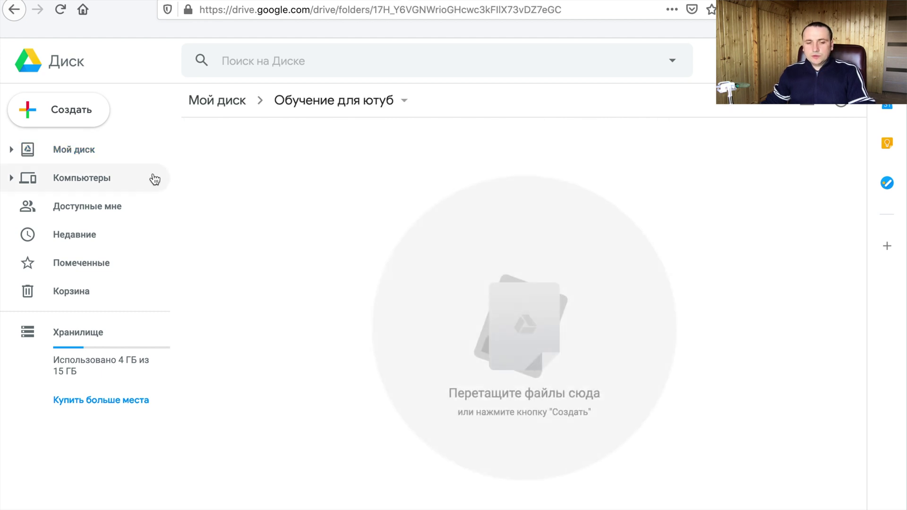
left_click(55, 113)
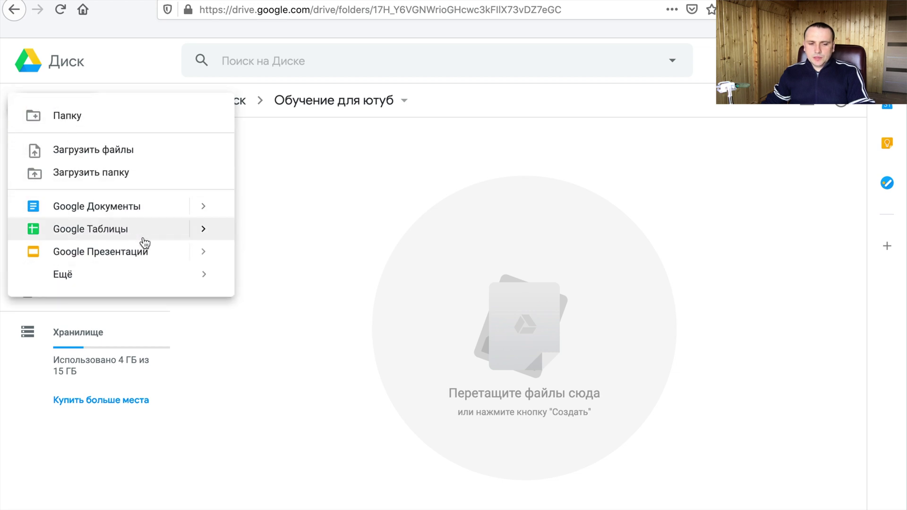
mouse_move(203, 229)
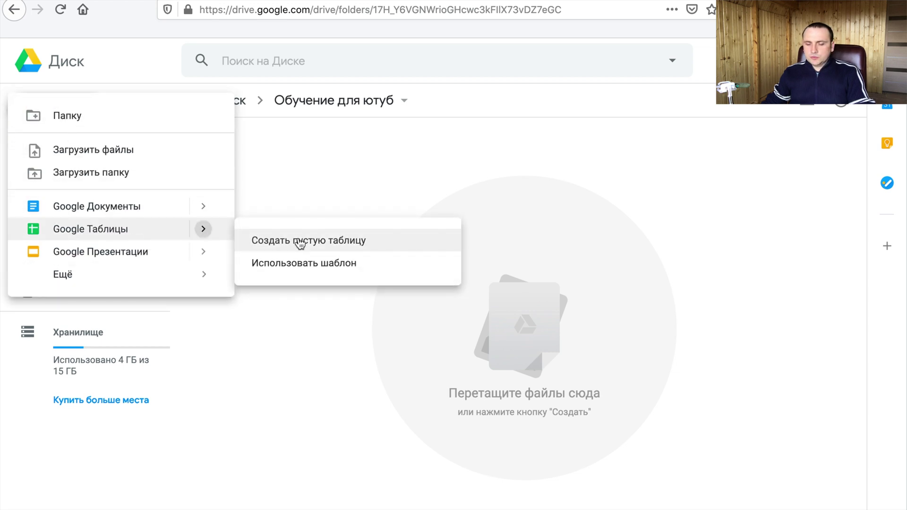
left_click(301, 242)
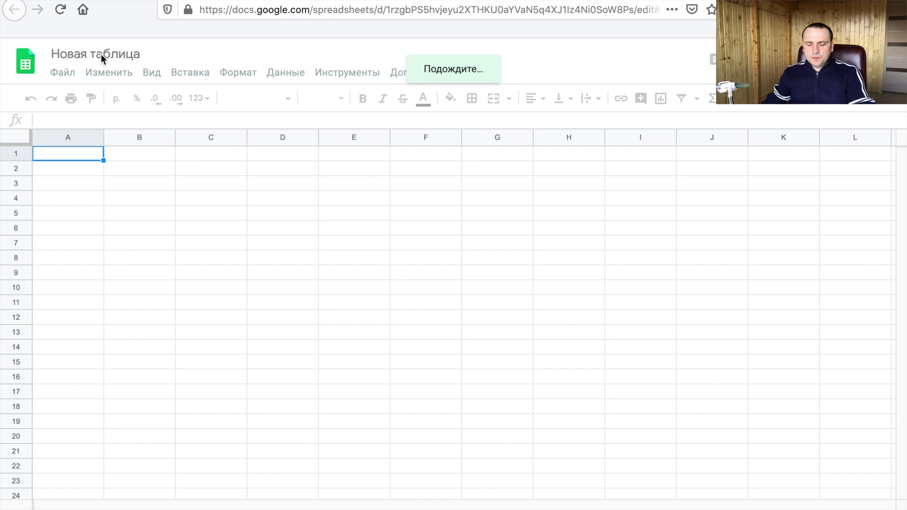
Step: Rename the spreadsheet to 'Учет работы кофе'
left_click(130, 54)
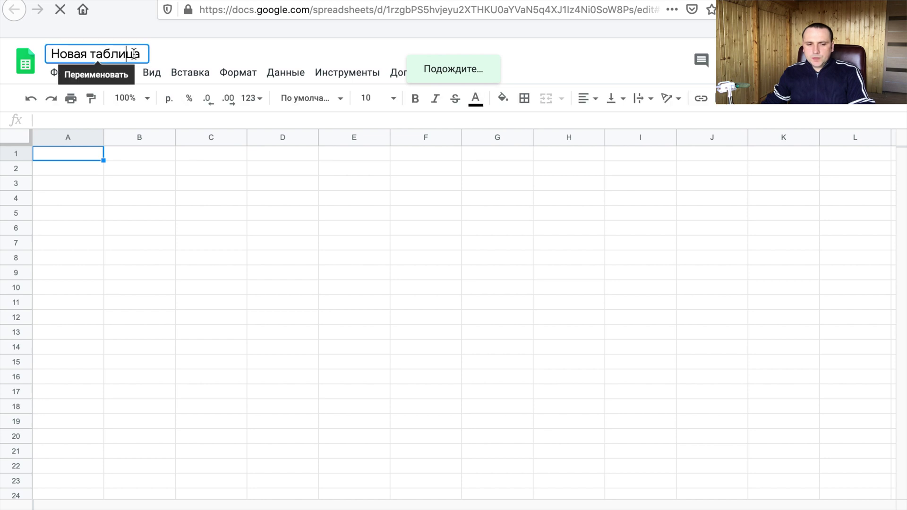
left_click(136, 54)
key("ctrl+a")
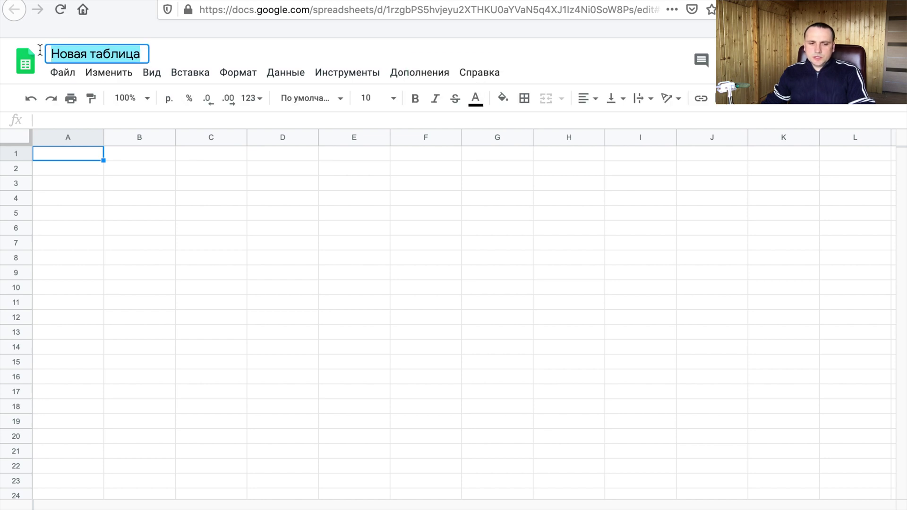
type("Учет работы кофе")
key("Return")
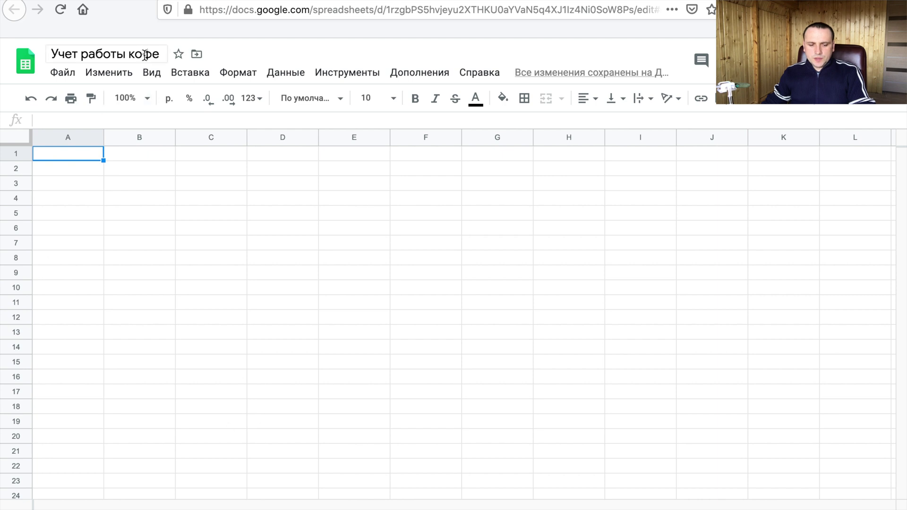
Step: Rename the first sheet tab to 'Учет кофе'
right_click(83, 508)
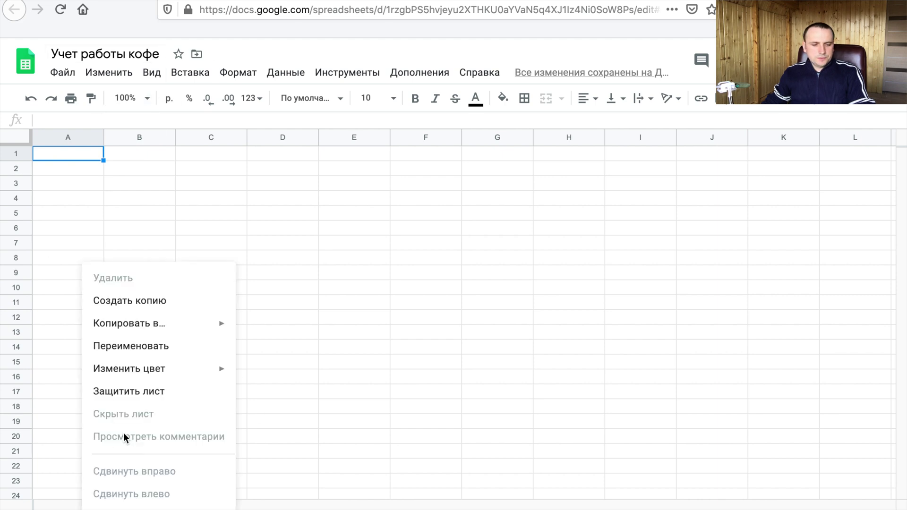
left_click(134, 346)
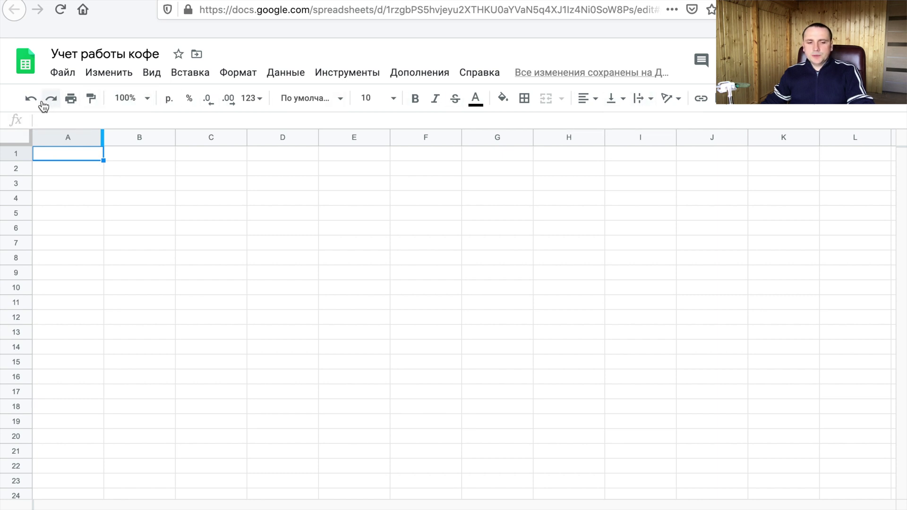
left_click(52, 117)
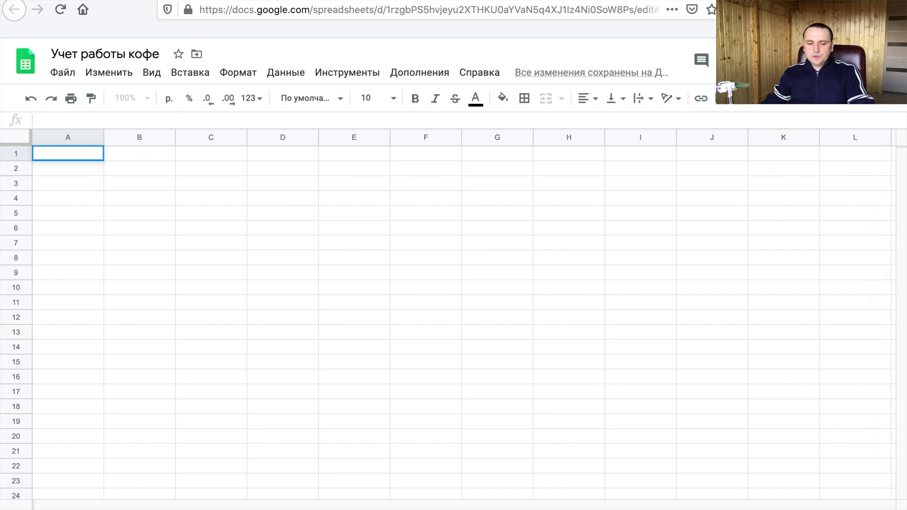
key("Escape")
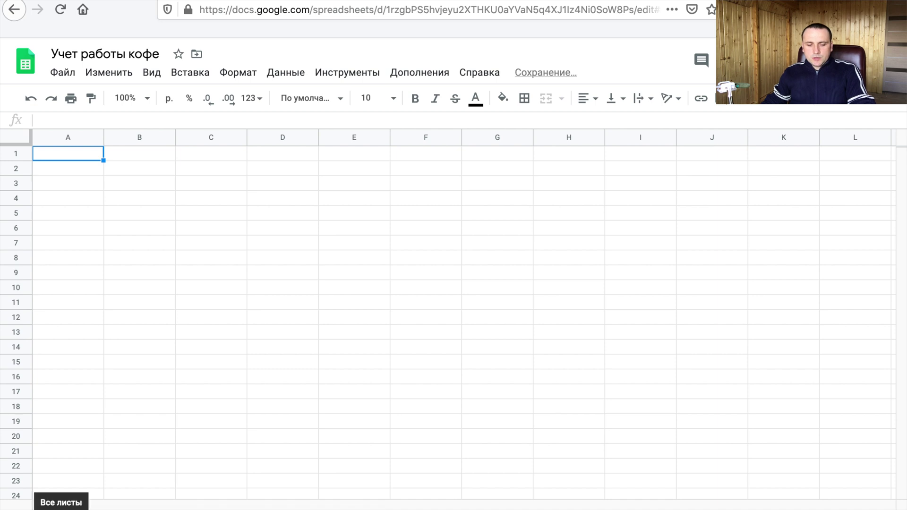
Step: Delete the extra sheets Лист2 and Лист3
left_click(61, 505)
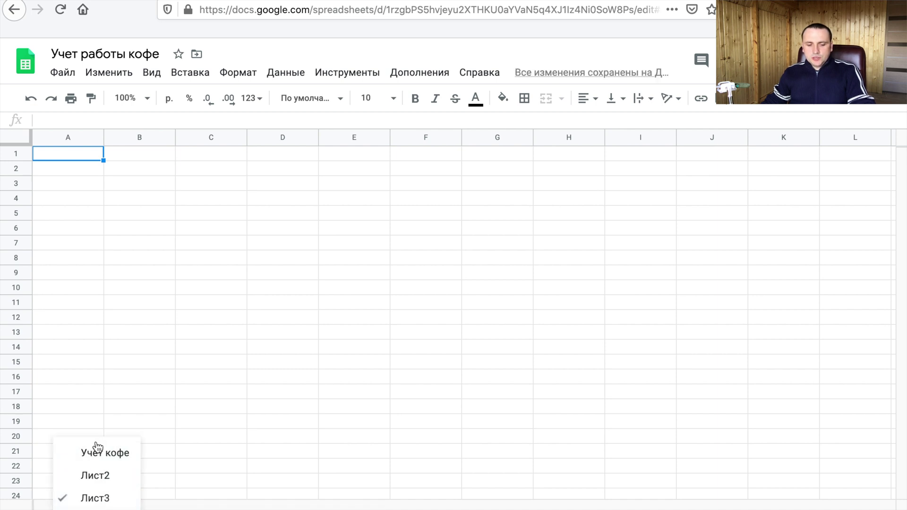
left_click(165, 505)
right_click(165, 505)
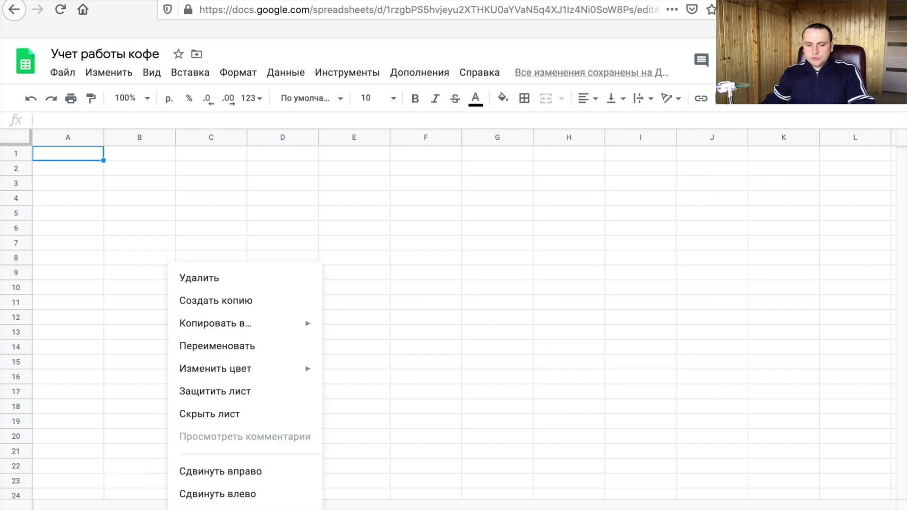
left_click(227, 280)
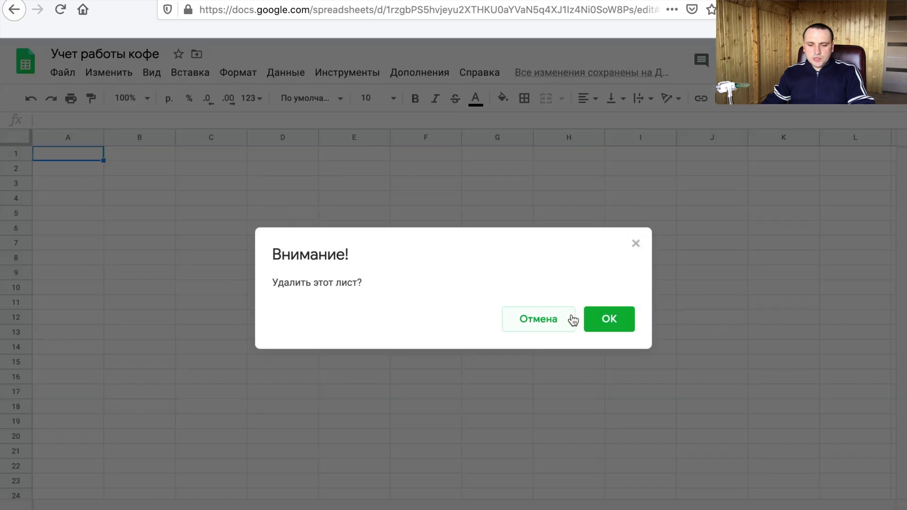
left_click(601, 326)
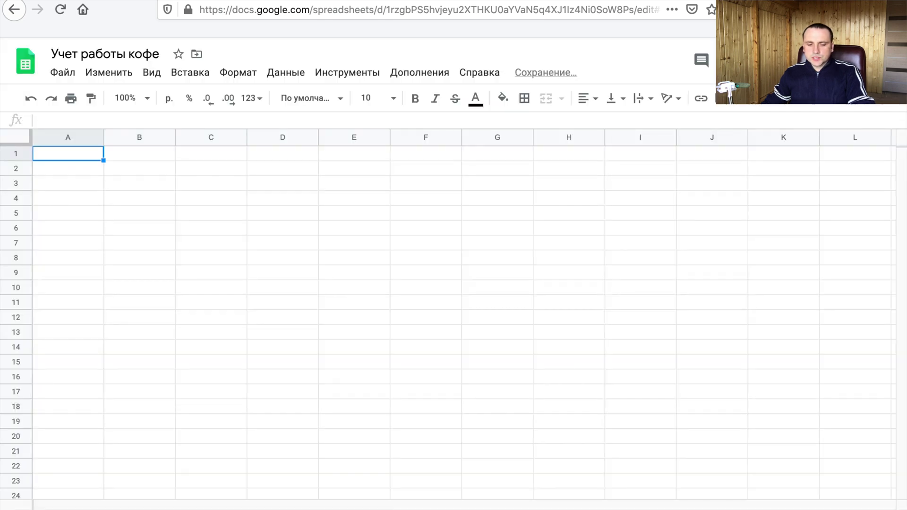
right_click(170, 506)
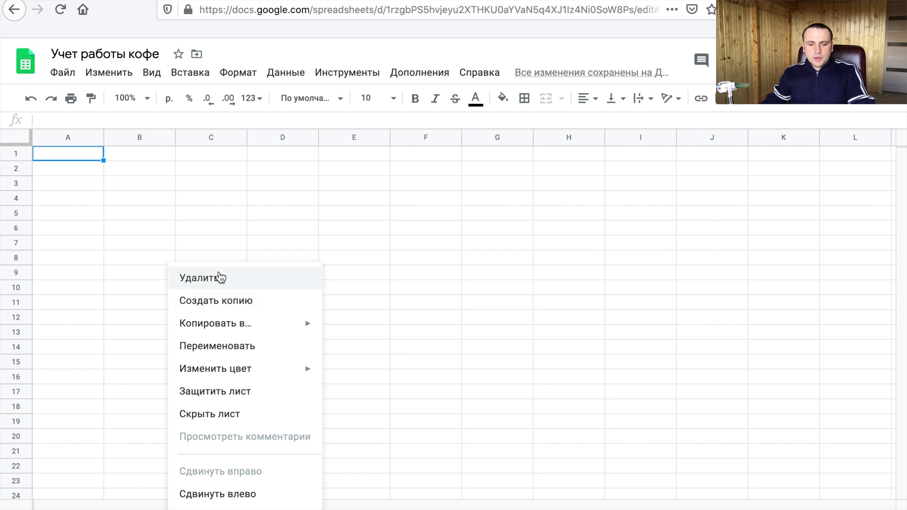
left_click(221, 278)
left_click(609, 320)
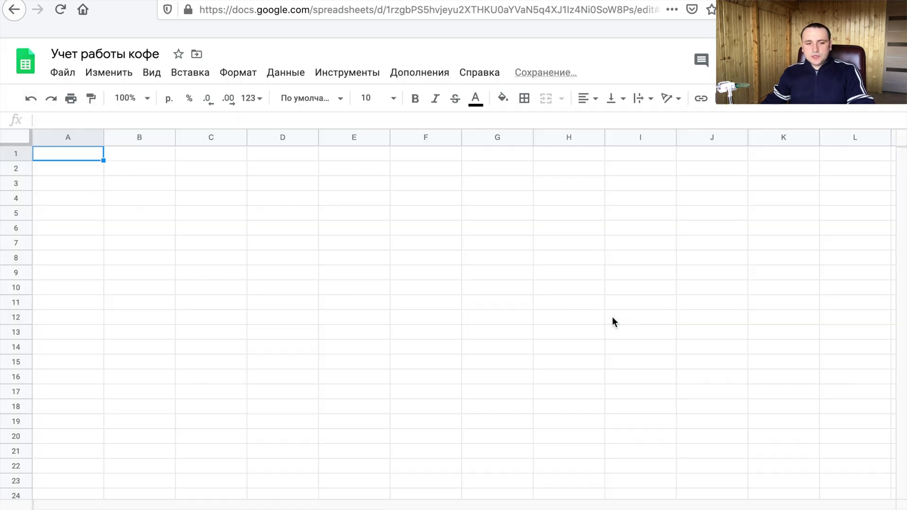
Step: Insert a drawing and upload the Пример image from the Desktop into it
left_click(180, 73)
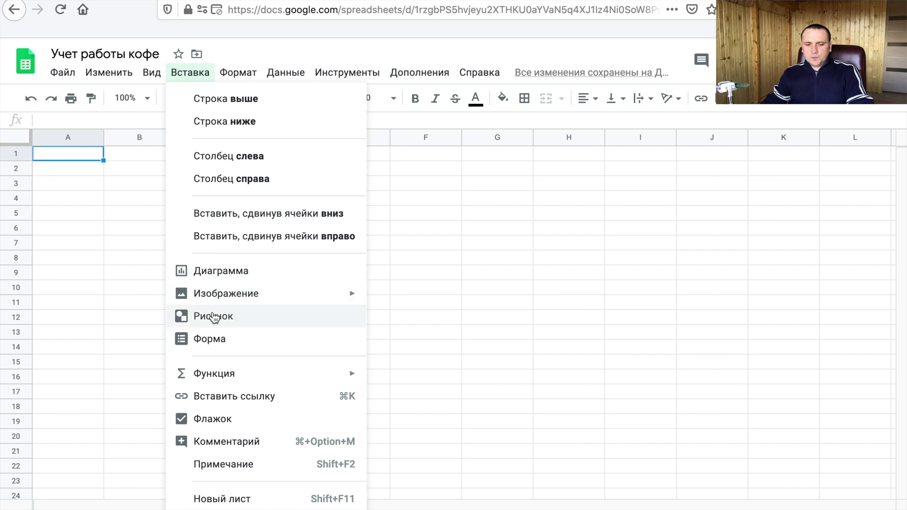
left_click(211, 314)
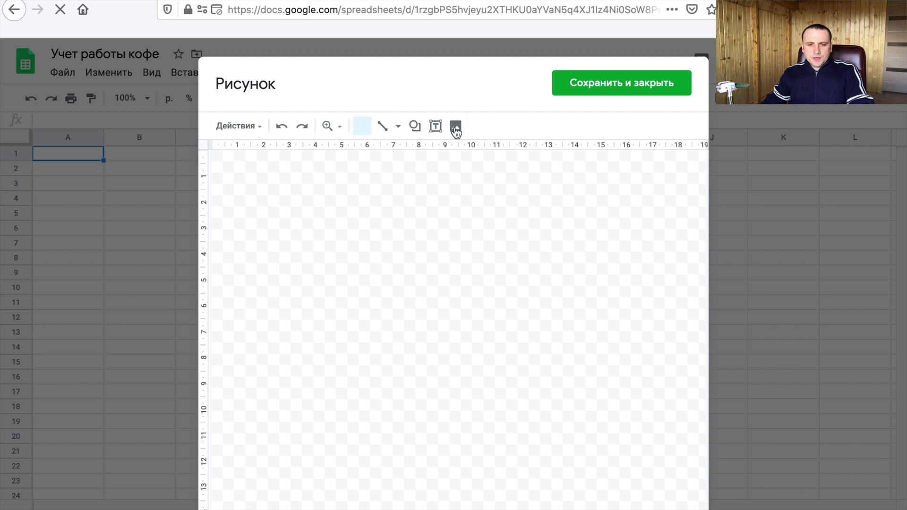
left_click(454, 126)
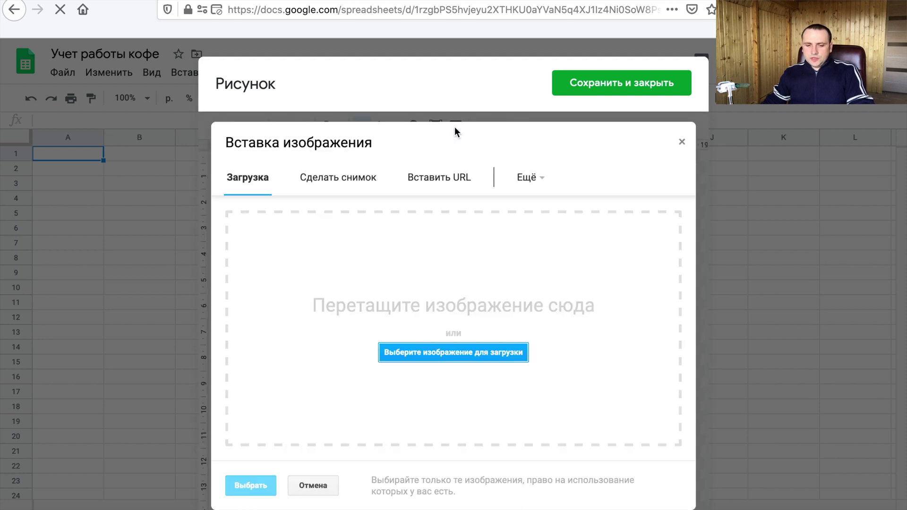
left_click(425, 352)
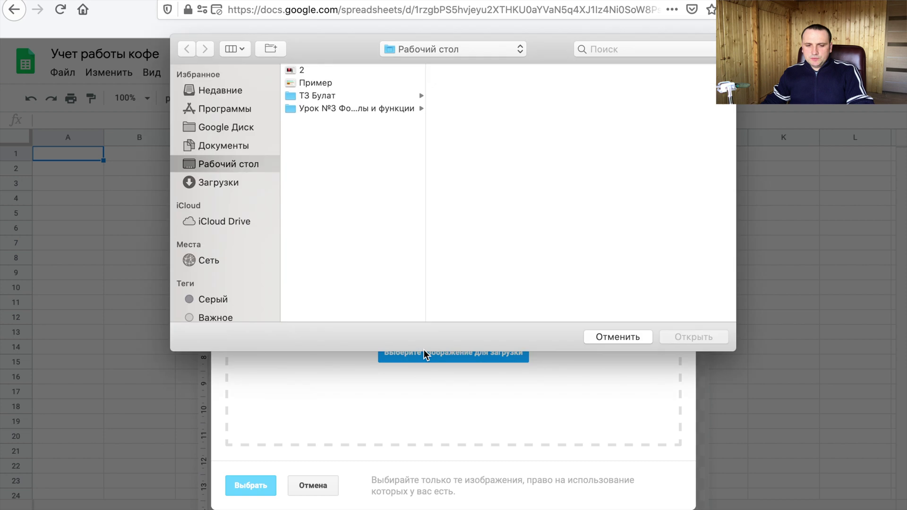
left_click(323, 85)
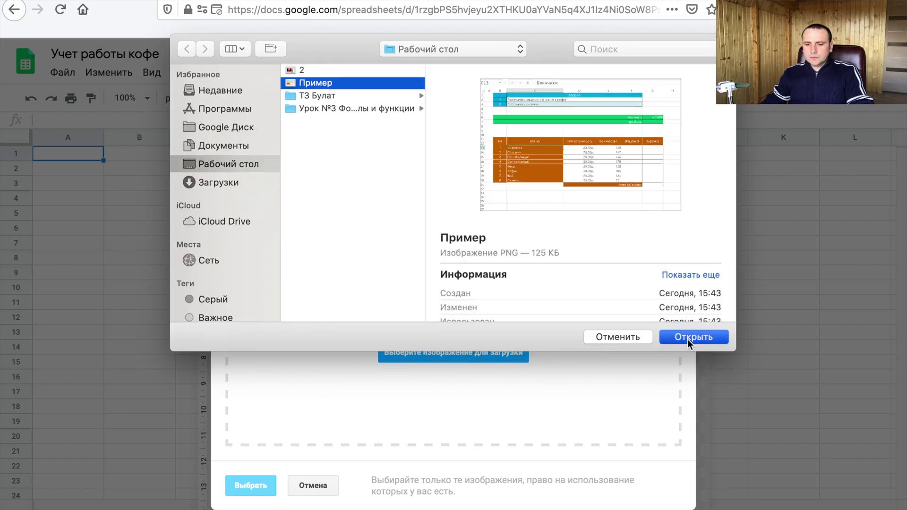
left_click(691, 337)
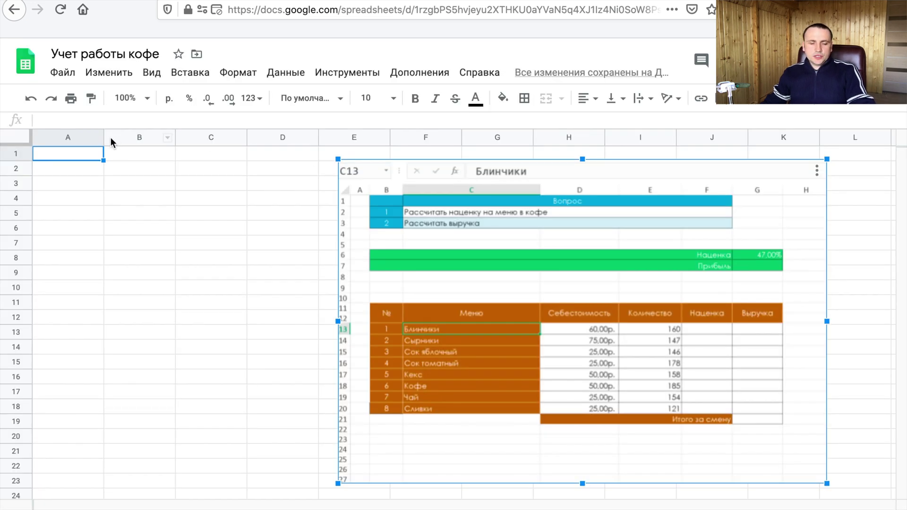
Step: Narrow columns A and B, and widen column C for menu names and D for costs
left_click_drag(104, 137, 64, 174)
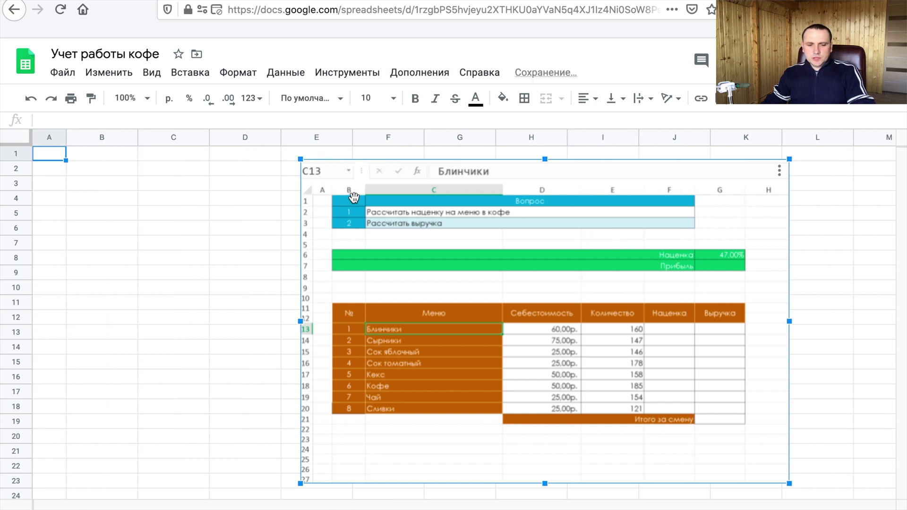
left_click_drag(137, 137, 113, 167)
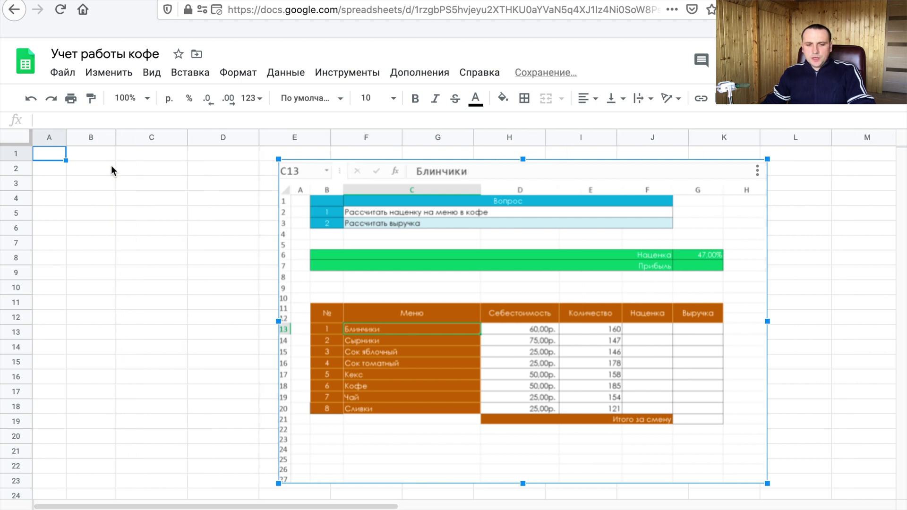
left_click_drag(186, 133, 285, 137)
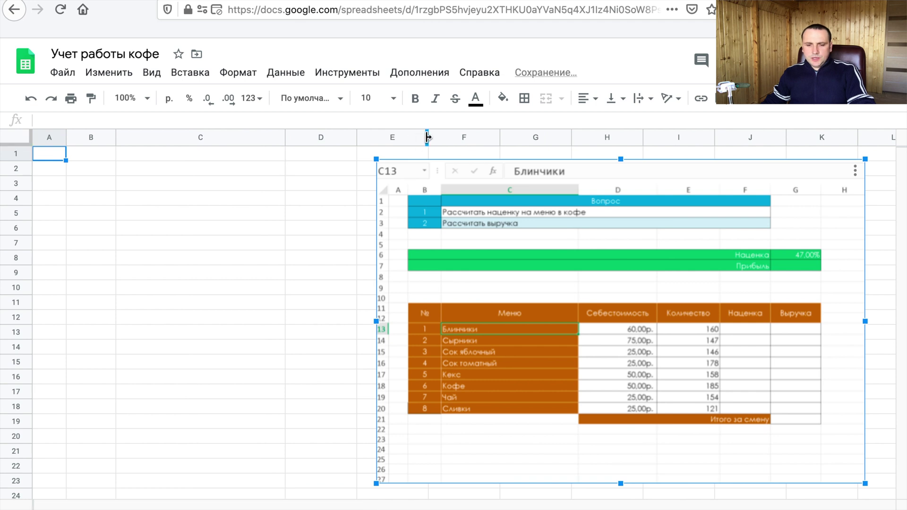
left_click_drag(357, 137, 388, 137)
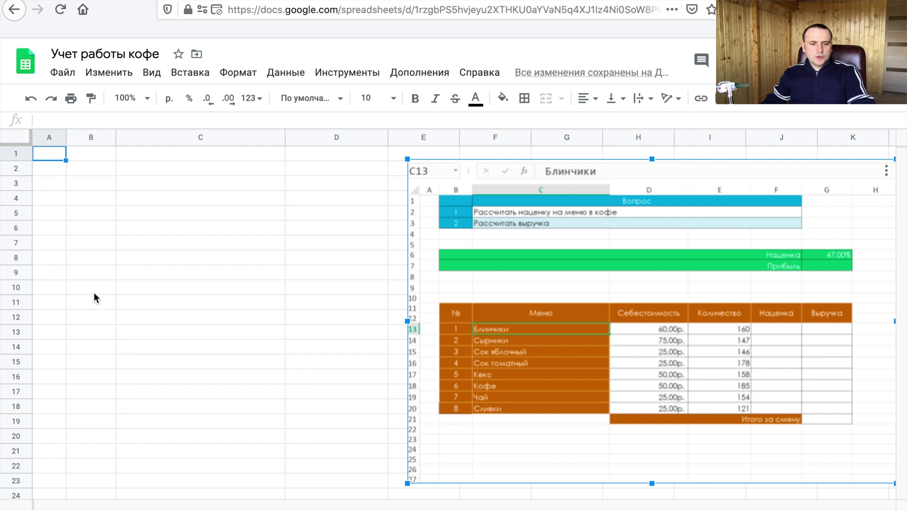
left_click_drag(95, 288, 94, 302)
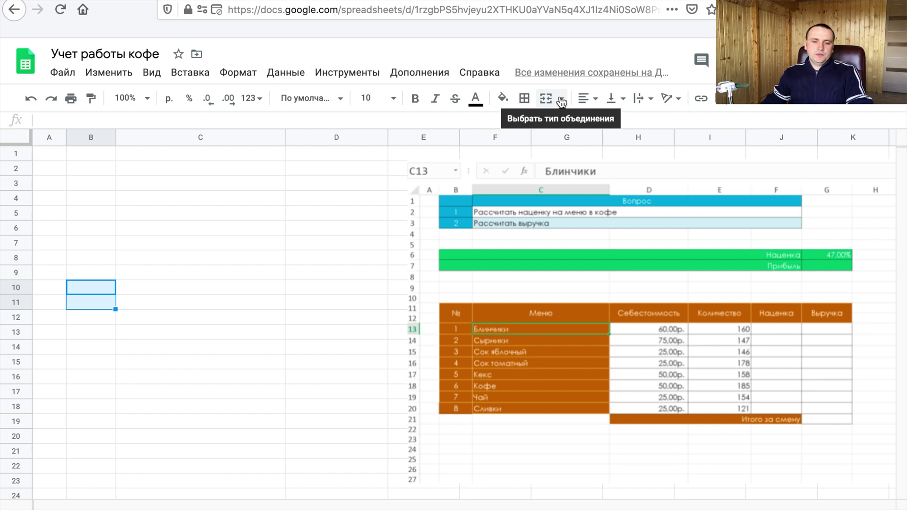
Step: Merge B10:B11 and C10:C11 into two-row cells
left_click(561, 100)
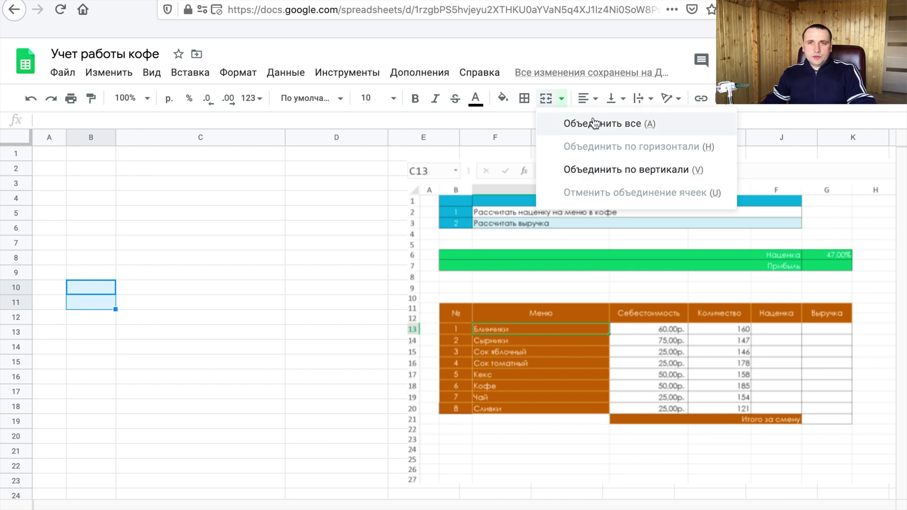
left_click(594, 123)
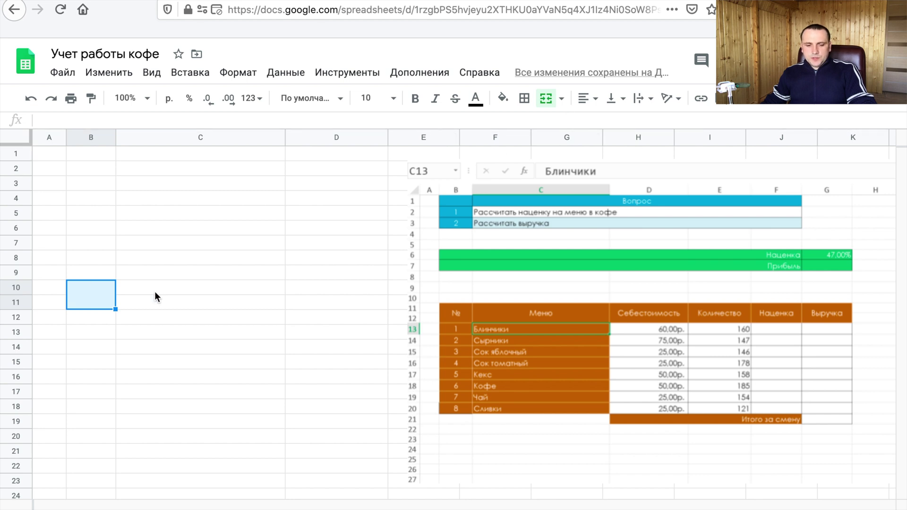
left_click_drag(172, 286, 178, 303)
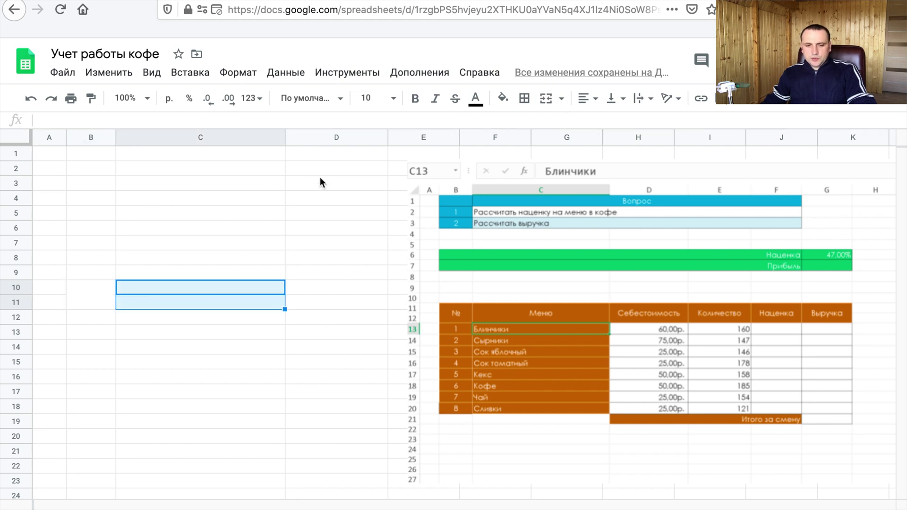
left_click(545, 98)
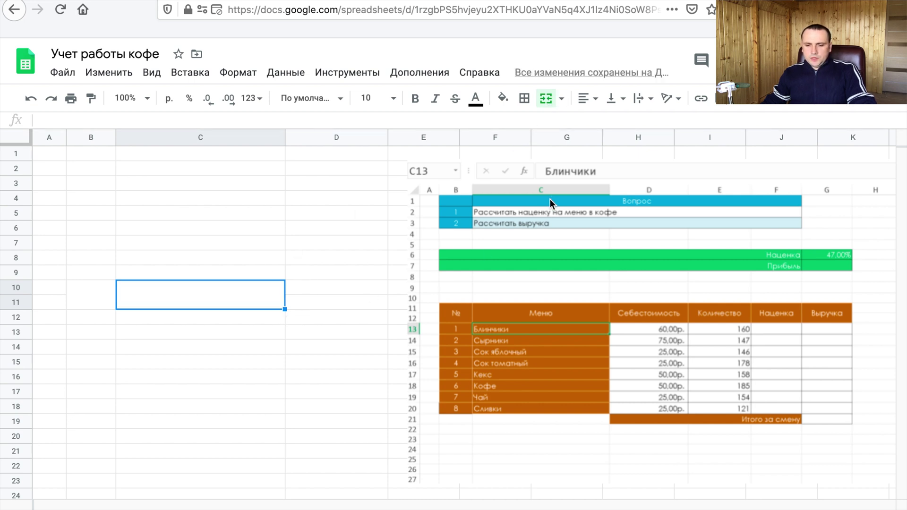
Step: Extend the two-row merge across columns D to G, keeping the reference image below the table
left_click_drag(615, 214, 609, 352)
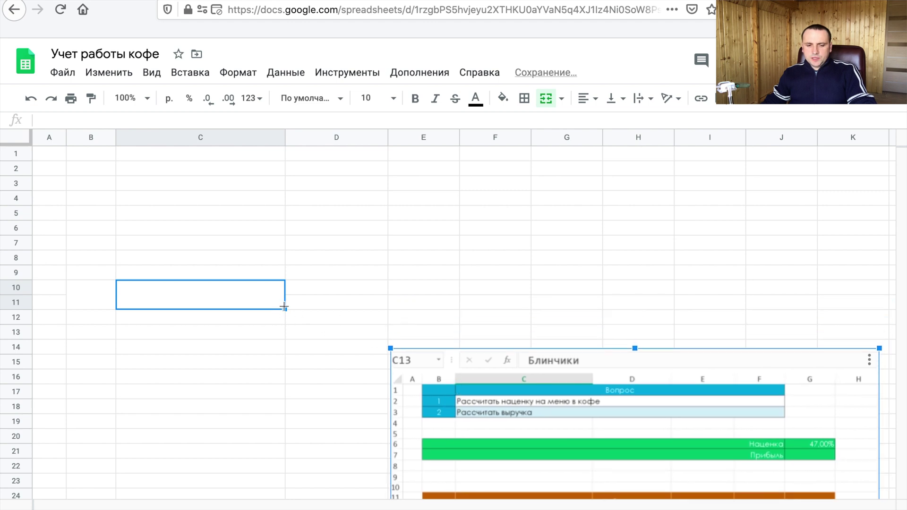
left_click_drag(284, 309, 532, 297)
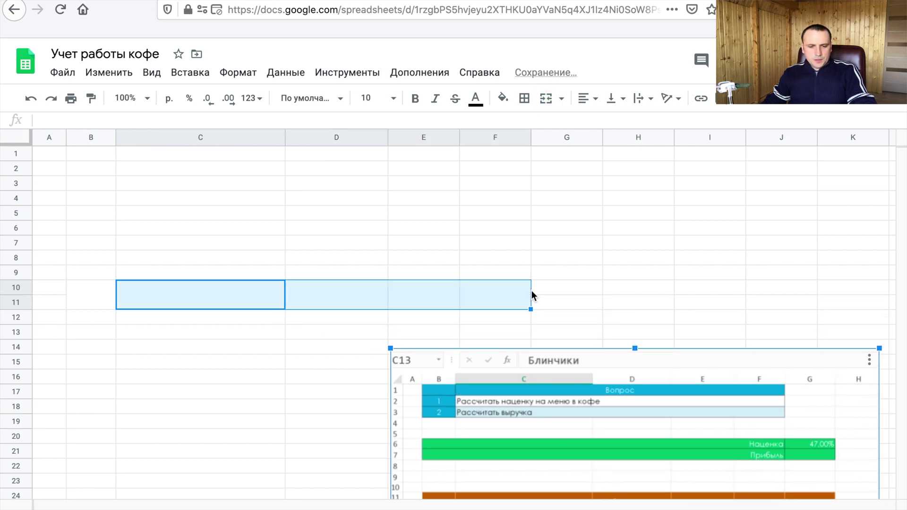
mouse_move(573, 373)
left_mouse_down()
mouse_move(311, 288)
mouse_move(484, 311)
left_mouse_up()
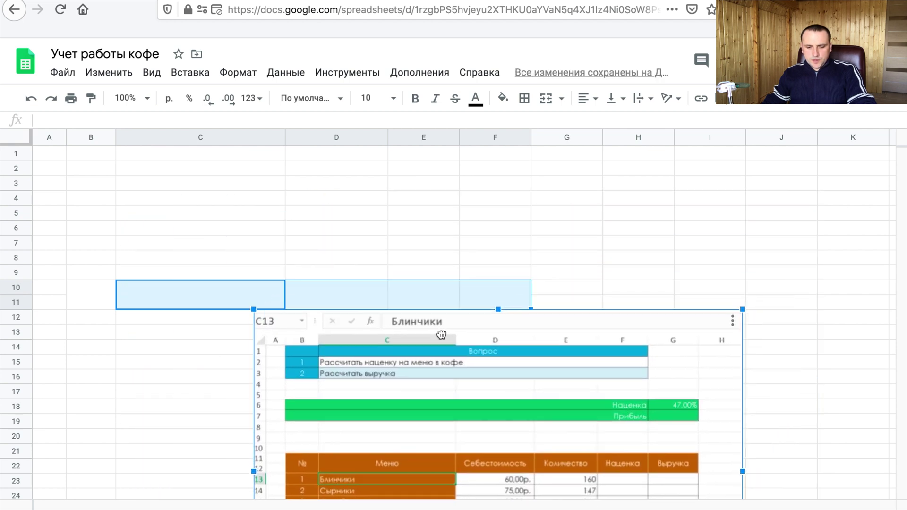
left_click(524, 307)
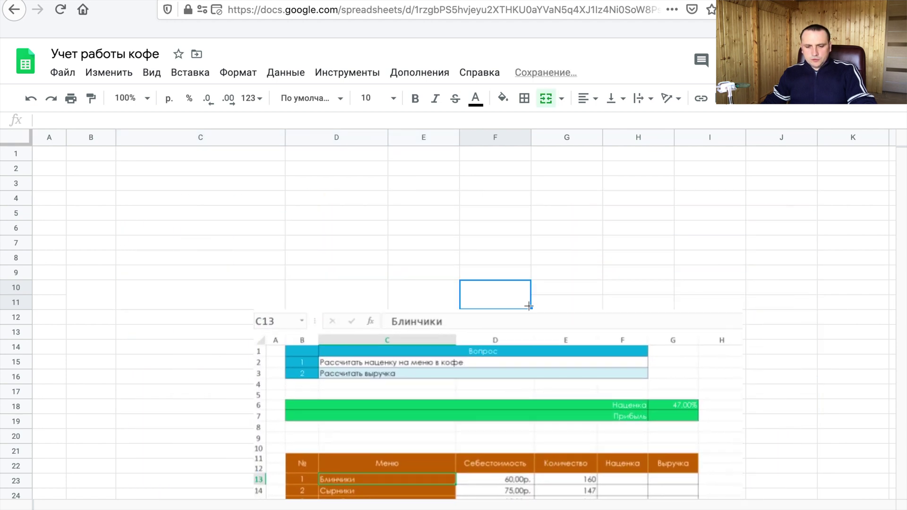
left_click_drag(528, 307, 600, 308)
left_click(687, 264)
left_click(666, 330)
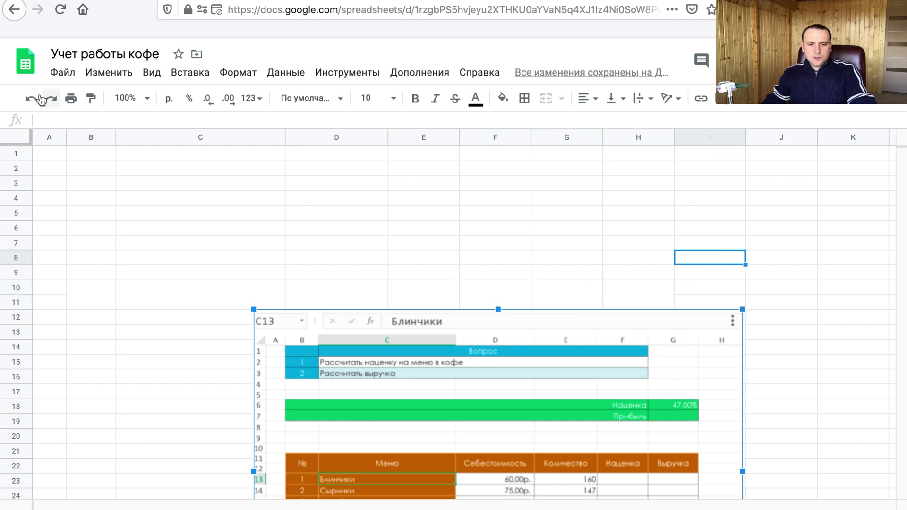
left_click_drag(481, 286, 505, 357)
left_click(487, 373)
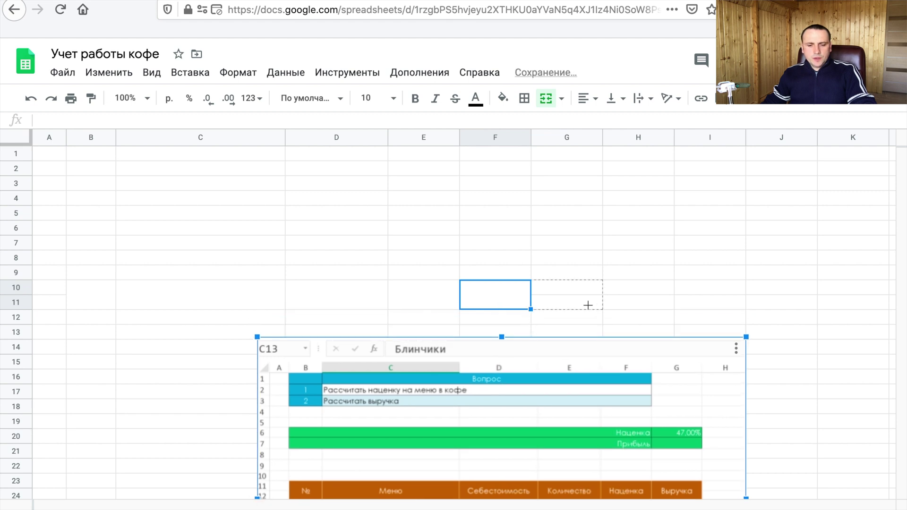
left_click_drag(587, 305, 555, 329)
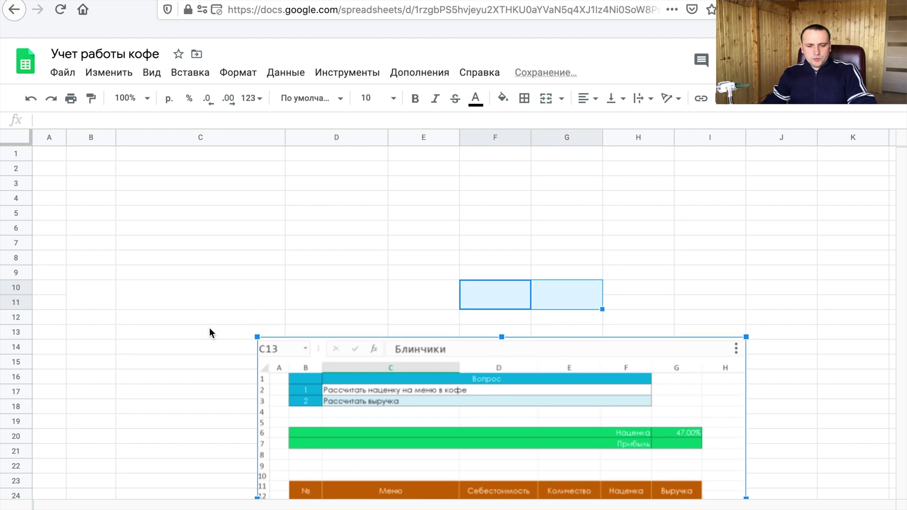
Step: Give the B10:G11 header band all borders and a brown fill
left_click_drag(440, 395, 442, 365)
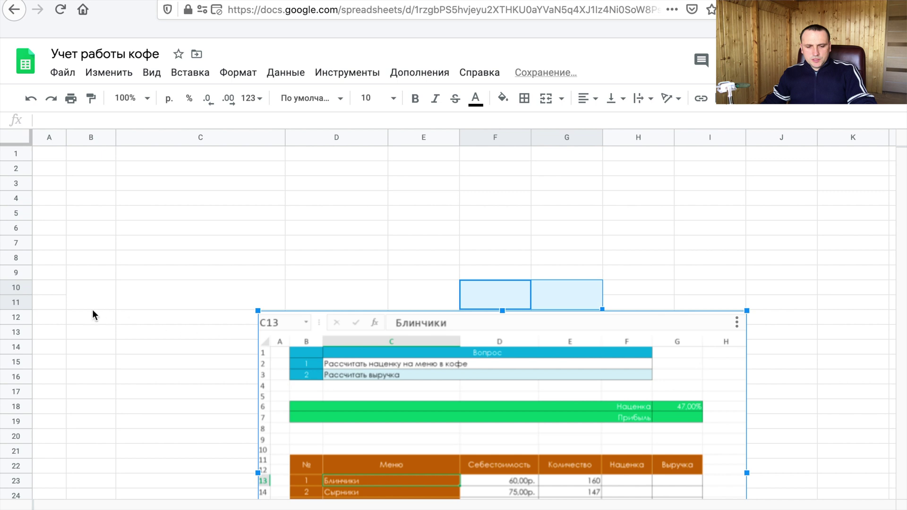
left_click_drag(96, 302, 596, 304)
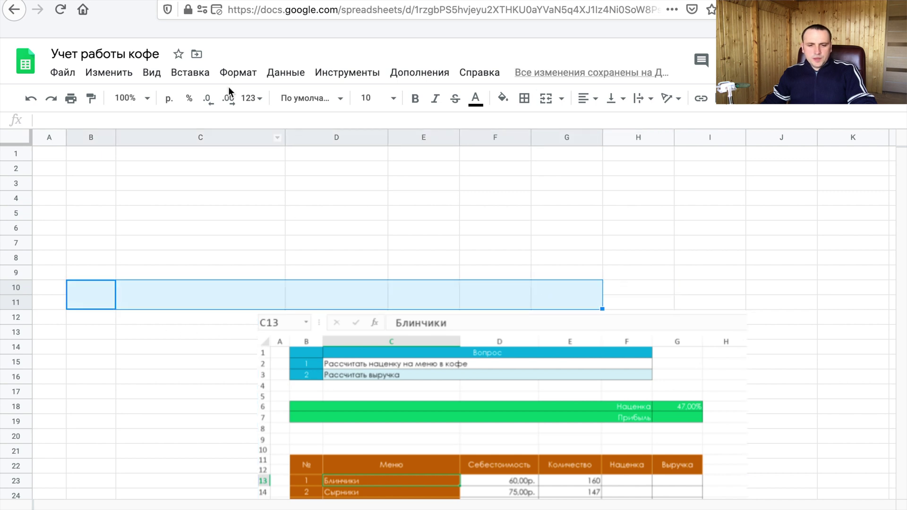
left_click(524, 98)
left_click(529, 126)
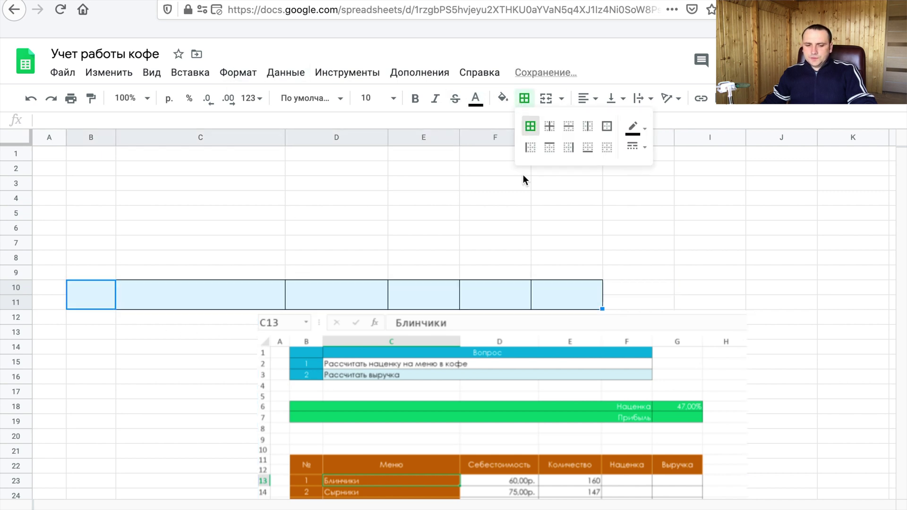
left_click(502, 98)
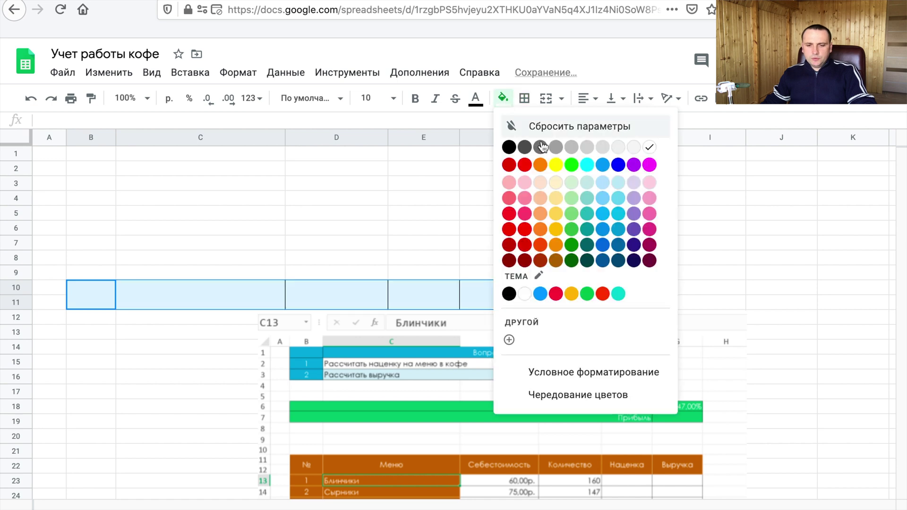
left_click(555, 260)
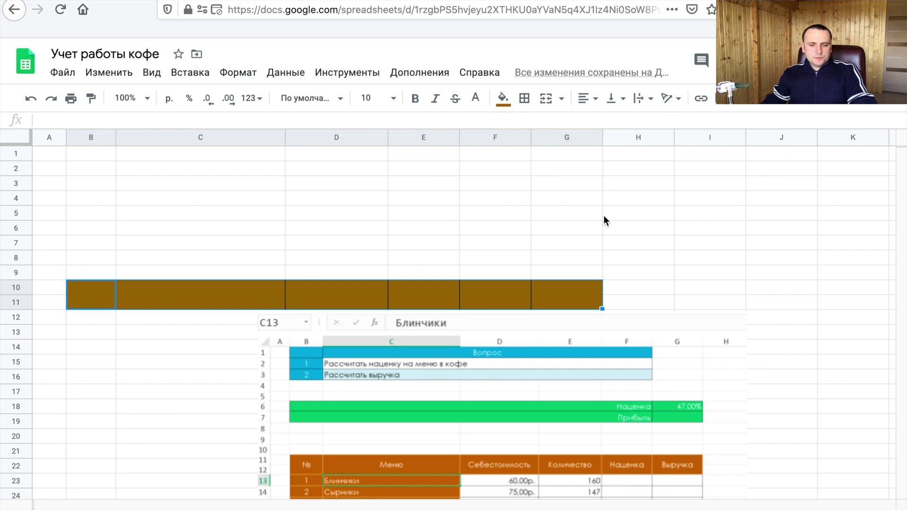
left_click(463, 263)
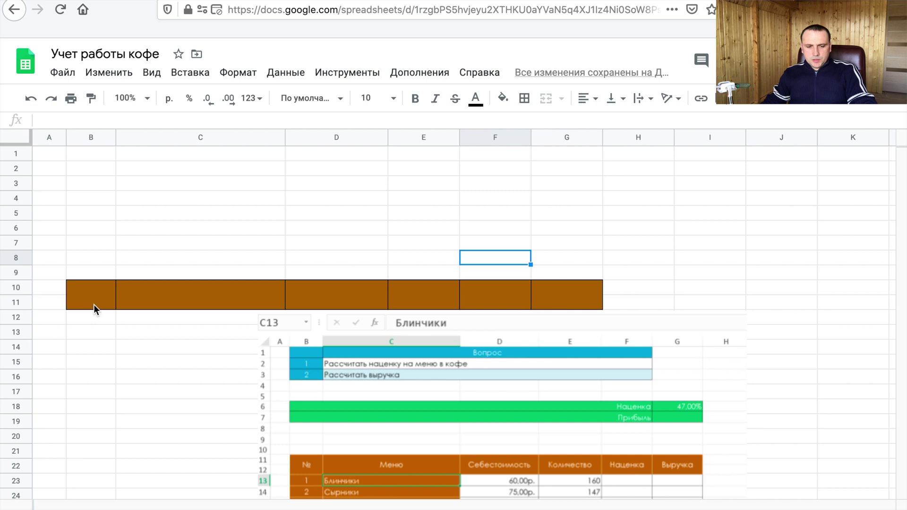
Step: Centre the B10:G11 header text horizontally and vertically
left_click_drag(93, 304, 552, 298)
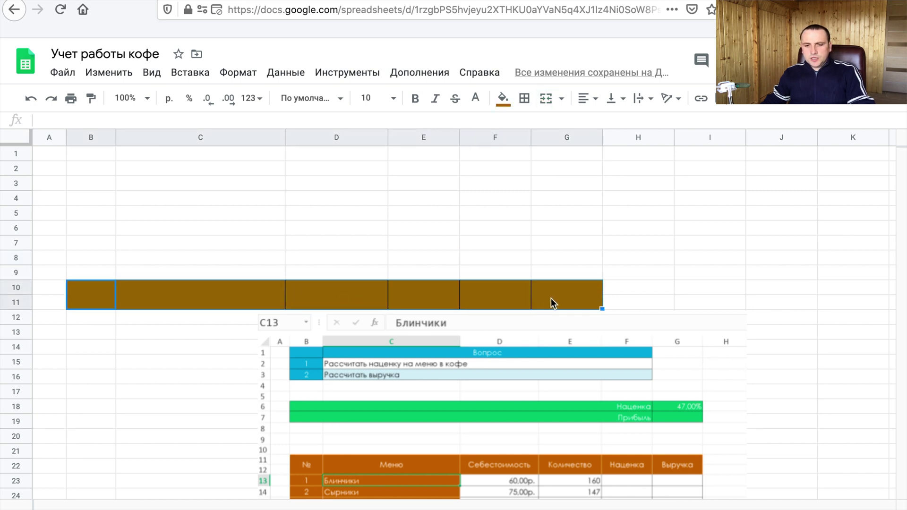
mouse_move(566, 138)
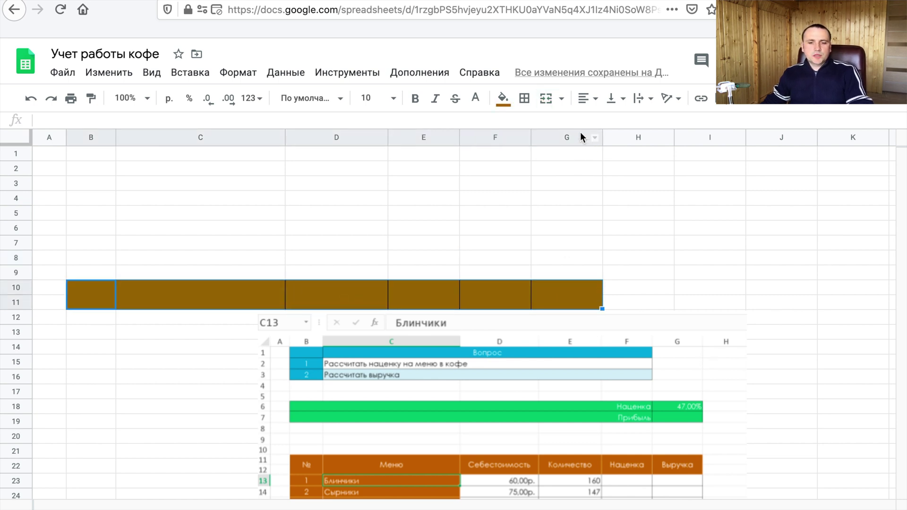
left_click(596, 100)
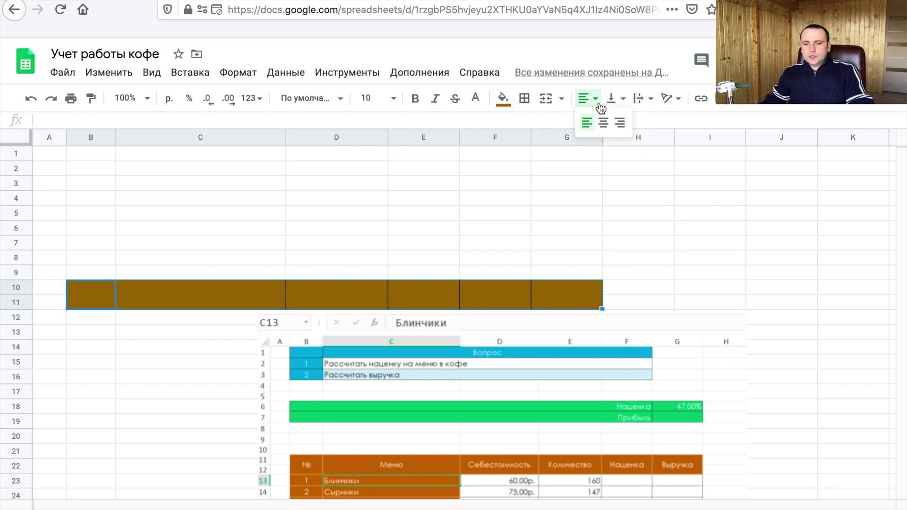
left_click(609, 127)
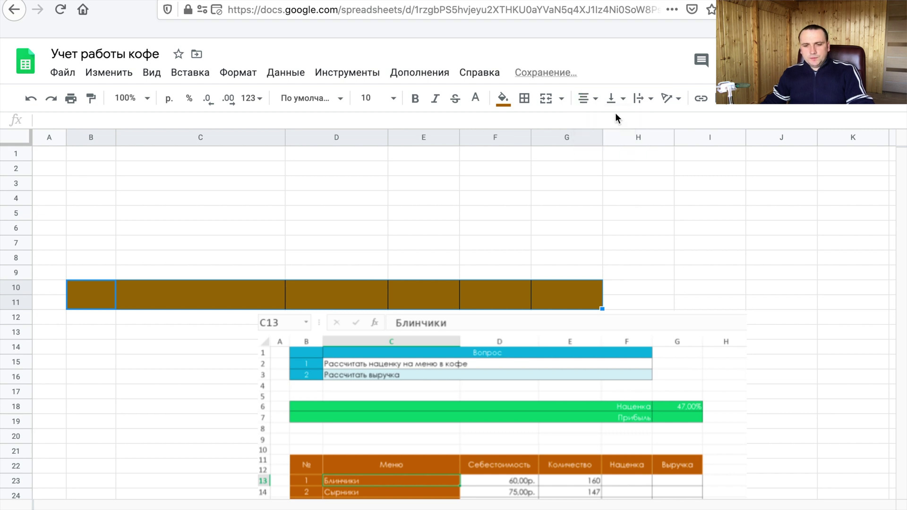
left_click(629, 101)
left_click(631, 121)
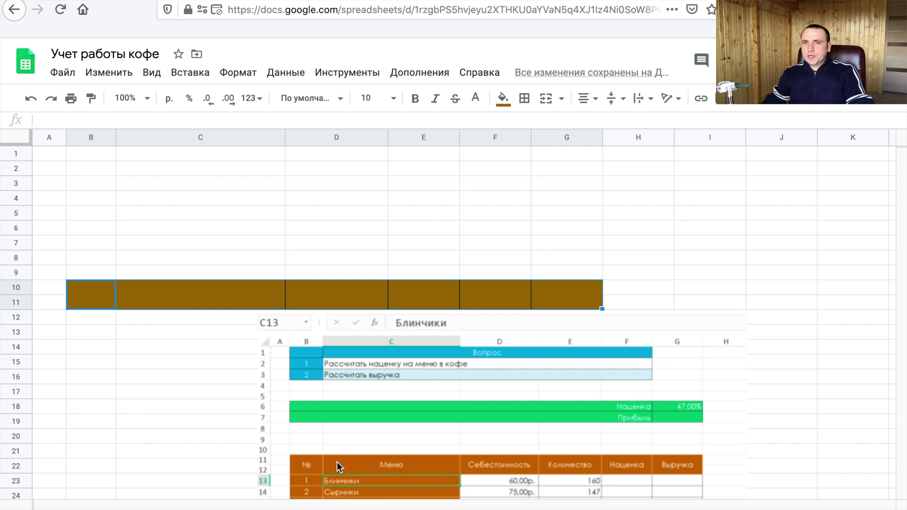
Step: Type the headings №, Меню, Себестоимость and Количество into B10 through E10
left_click(88, 305)
type("№")
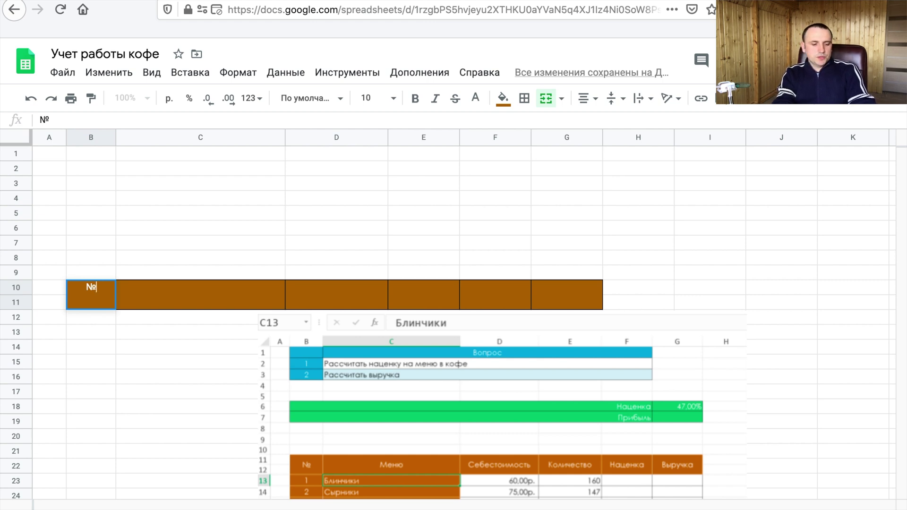
key("Tab")
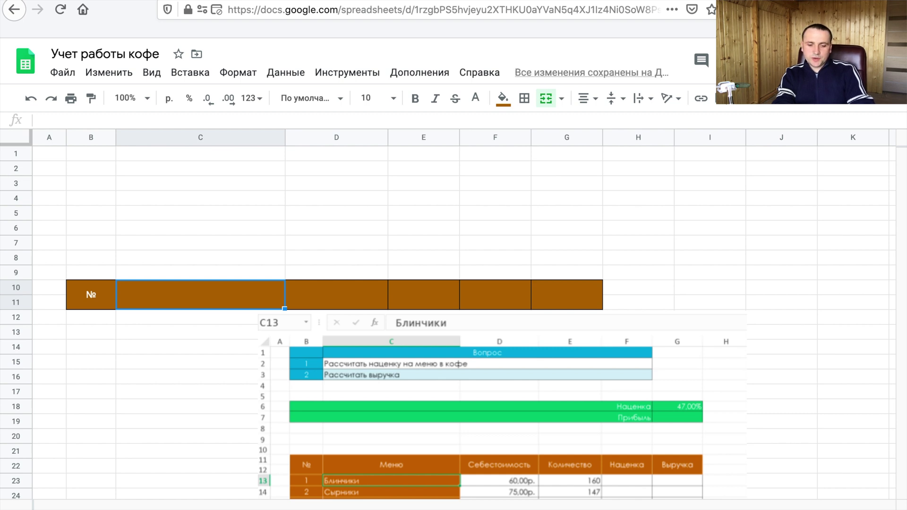
type("Меню")
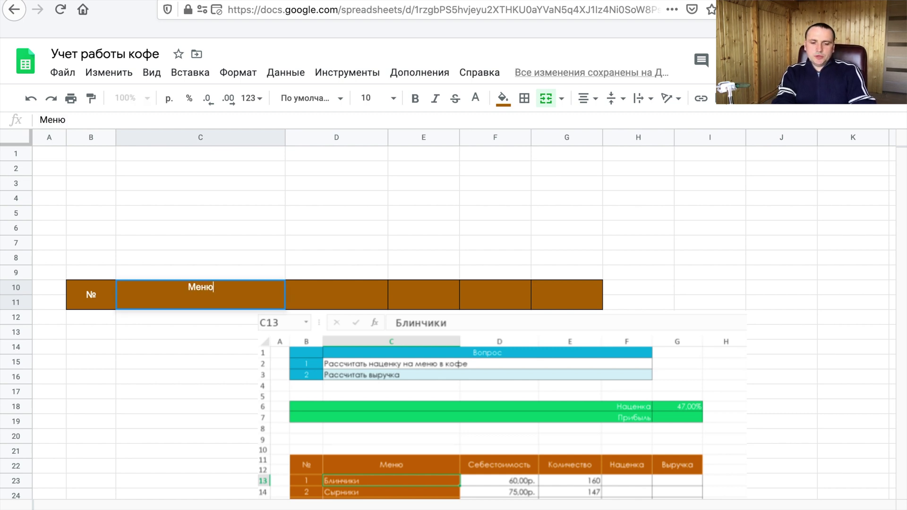
key("Tab")
type("Себе")
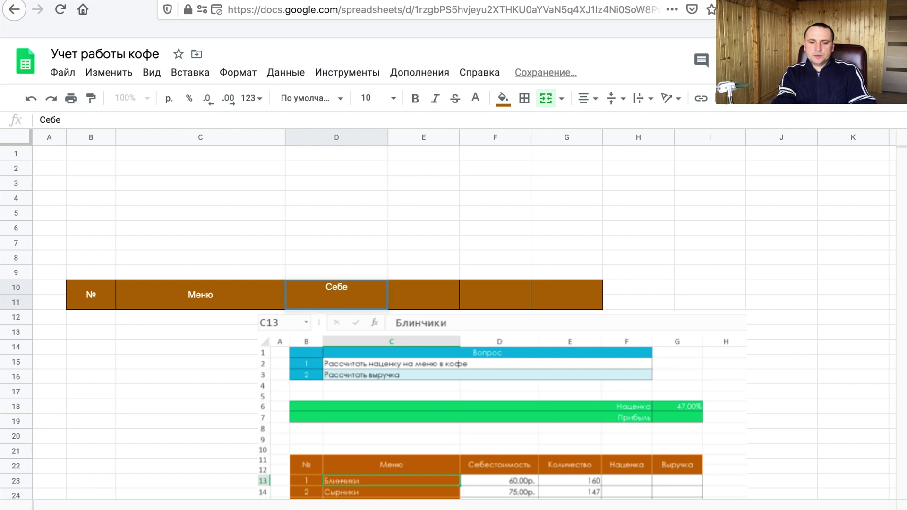
type("стоимость")
key("Tab")
type("Количе")
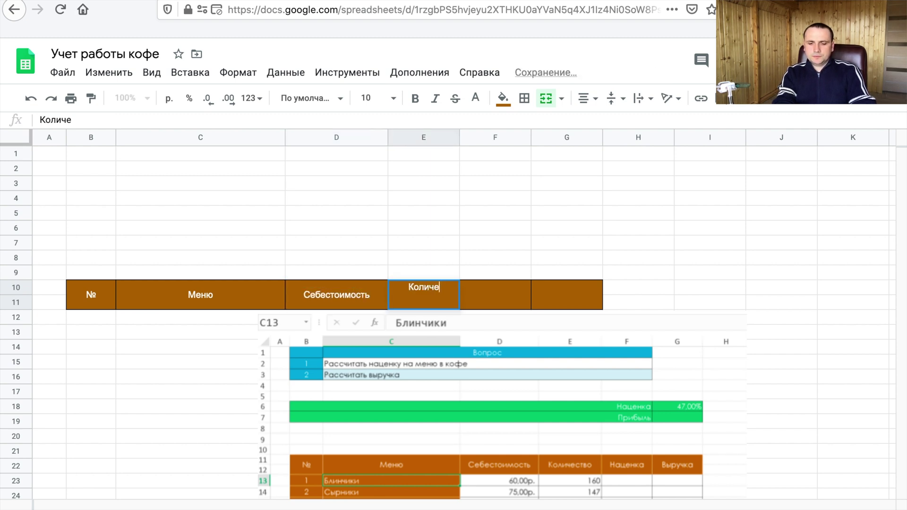
type("ство")
key("Tab")
Step: Add the headings Наценка in F10 and Выручка in G10
type("Наые")
key("BackSpace")
key("BackSpace")
type("ценка")
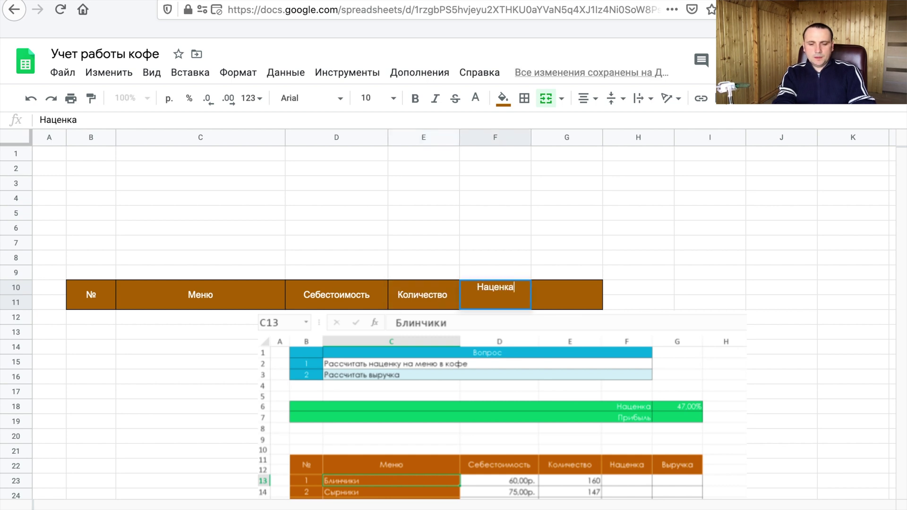
key("Tab")
type("Выручка")
key("Return")
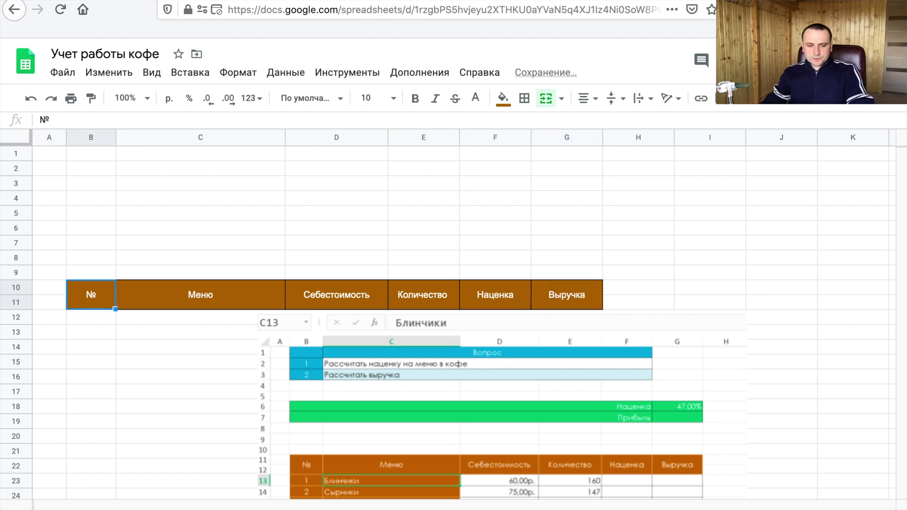
scroll(436, 312, "down", 3)
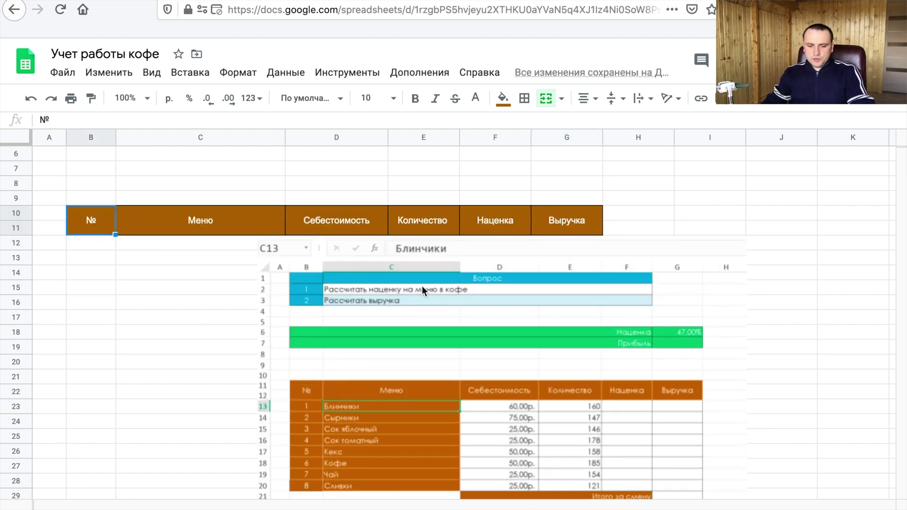
Step: Fill cells B12:C20 with dark brown
left_click_drag(466, 273, 535, 244)
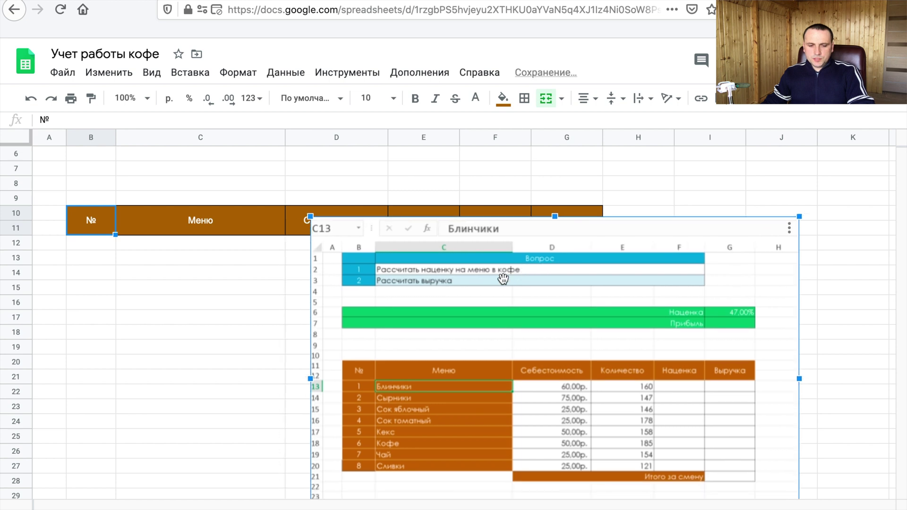
left_click_drag(109, 246, 216, 291)
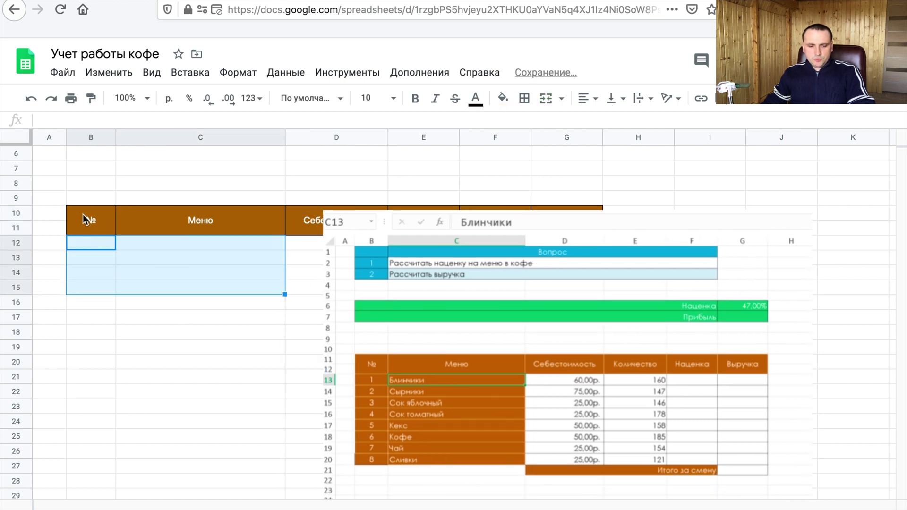
mouse_move(95, 241)
left_mouse_down()
mouse_move(195, 334)
mouse_move(202, 373)
left_mouse_up()
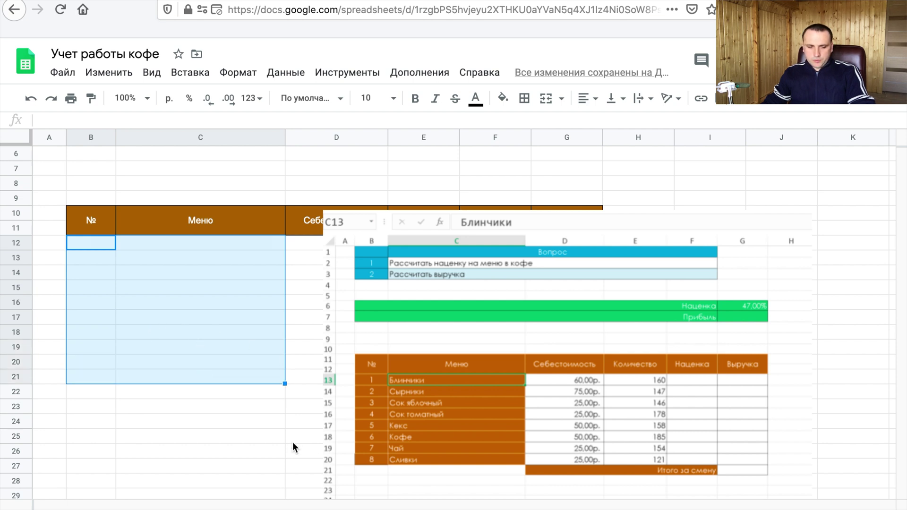
left_click(283, 378)
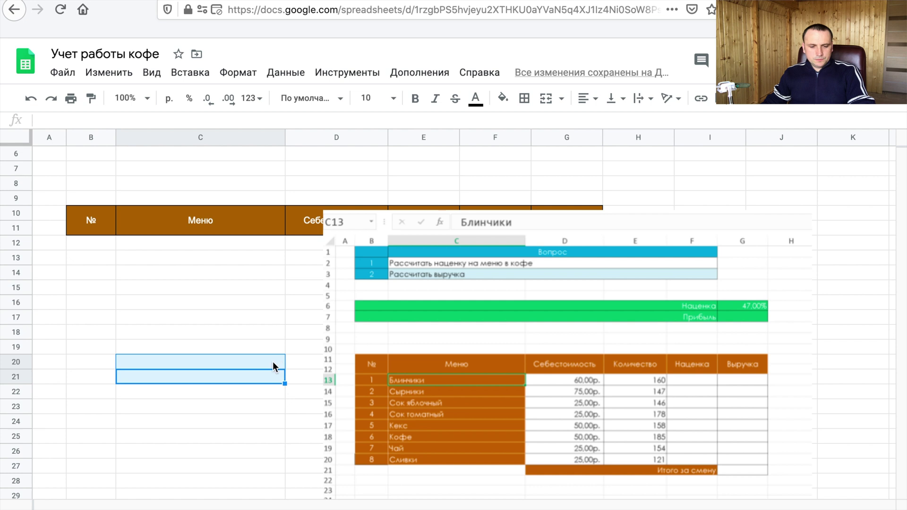
left_click_drag(156, 361, 99, 250)
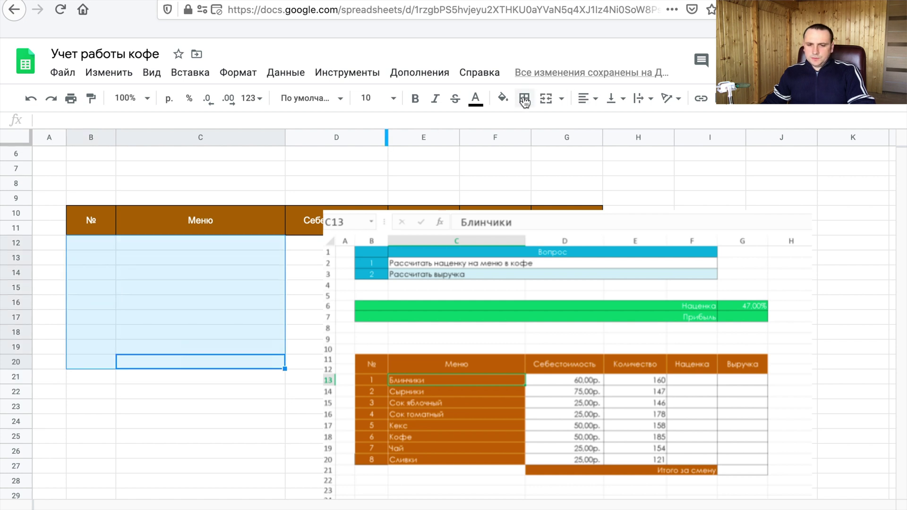
left_click(502, 98)
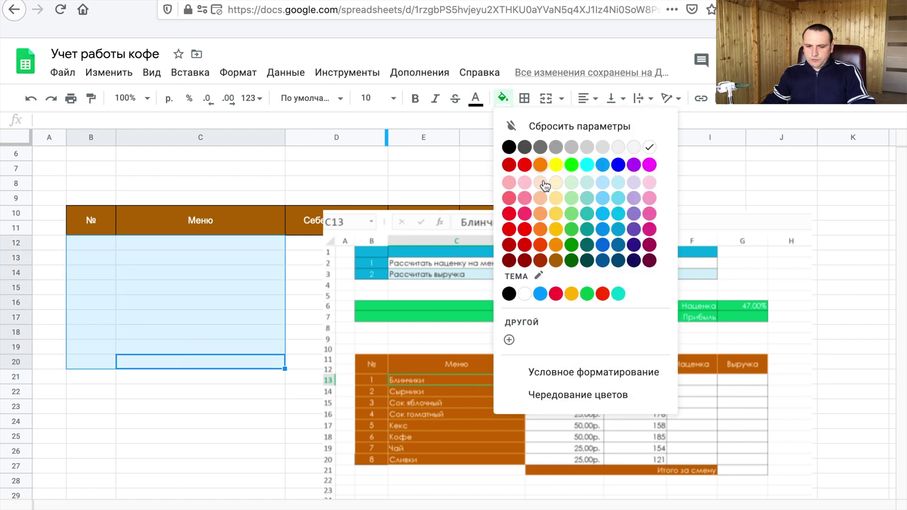
left_click(553, 260)
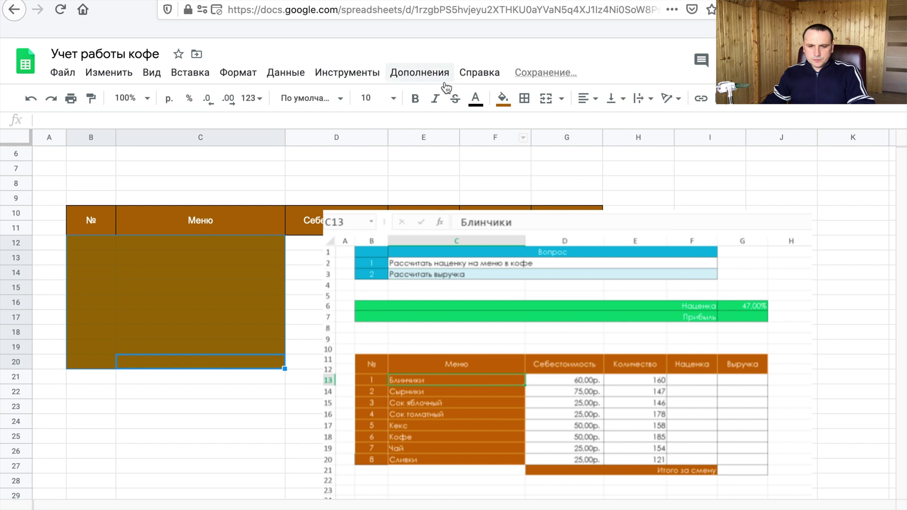
Step: Give B12:C20 all borders in white
left_click(524, 98)
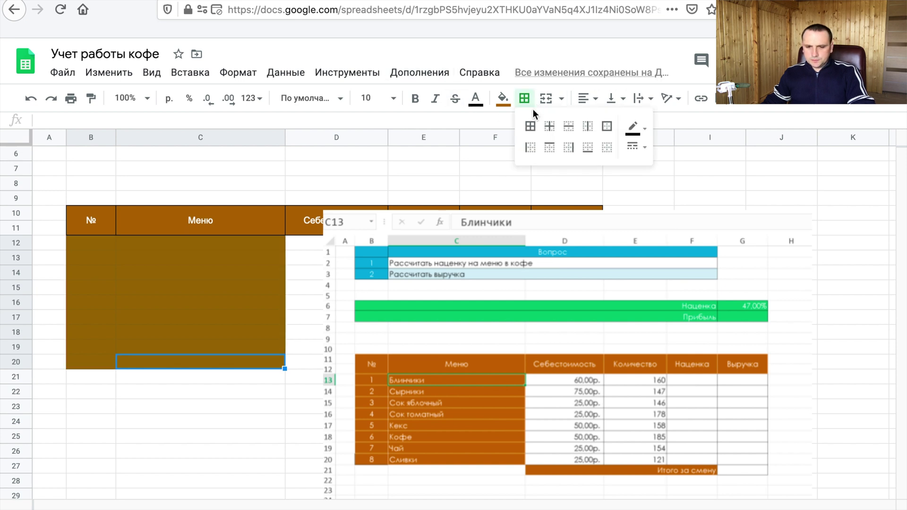
left_click(530, 126)
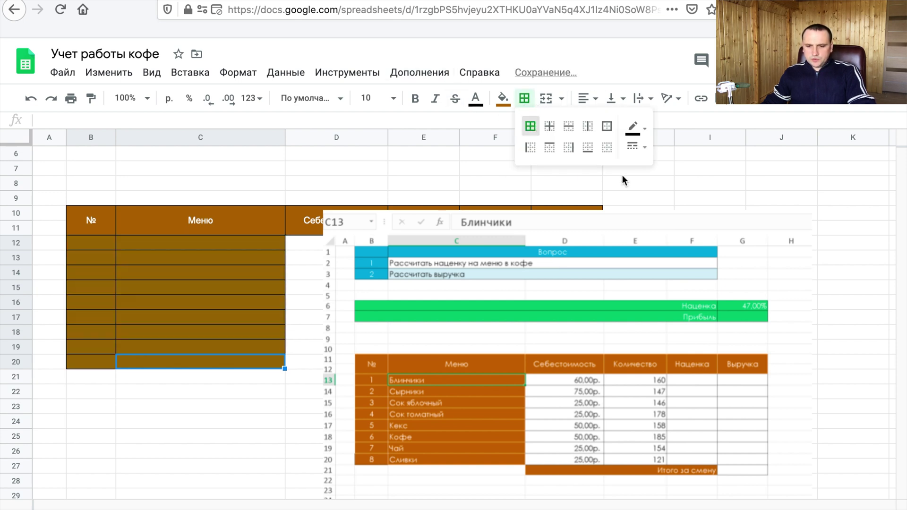
left_click(643, 148)
left_click(644, 149)
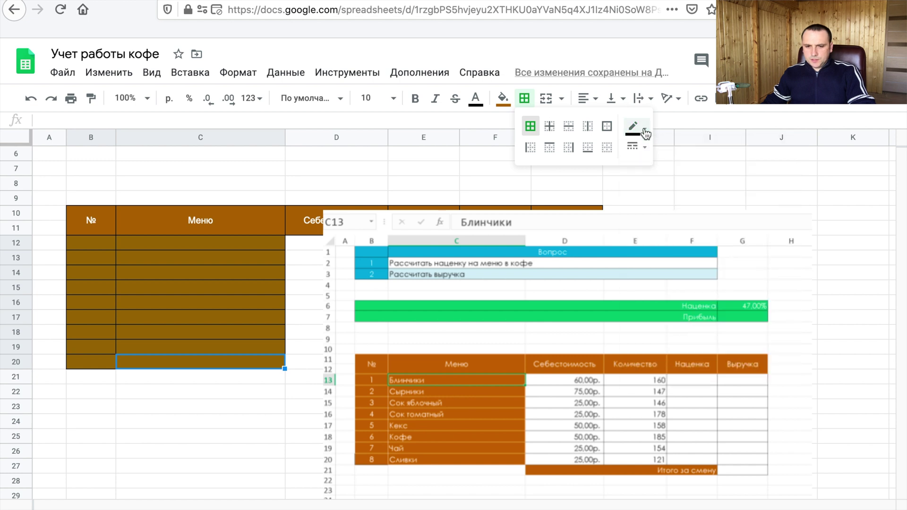
left_click(645, 133)
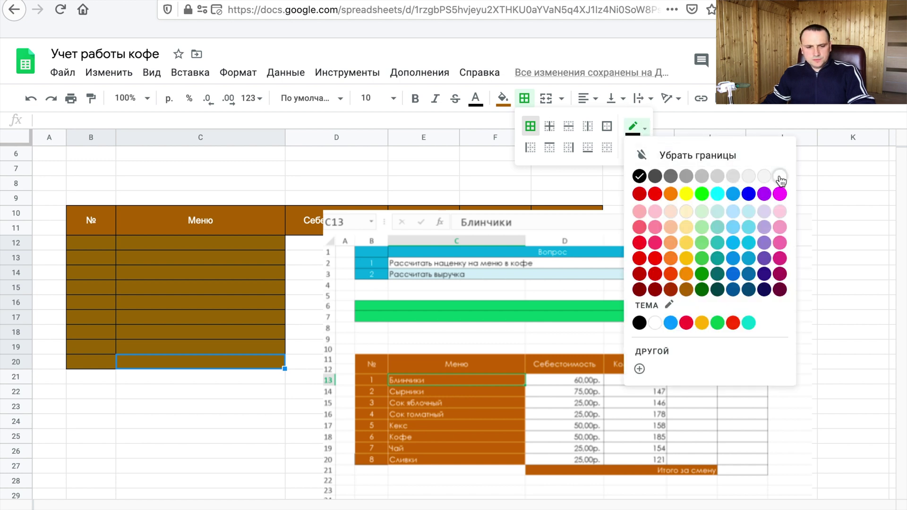
left_click(779, 178)
Step: Apply all borders to the header row
left_click(100, 224)
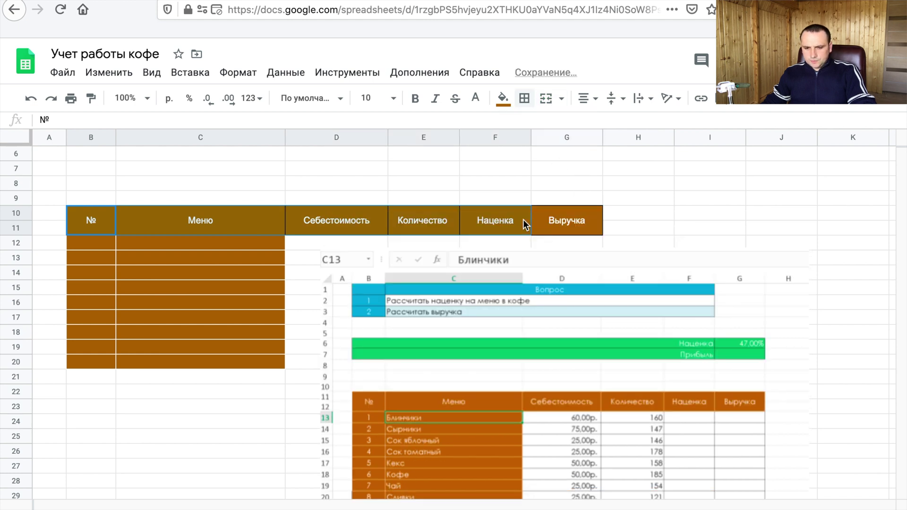
left_click(524, 97)
left_click(535, 126)
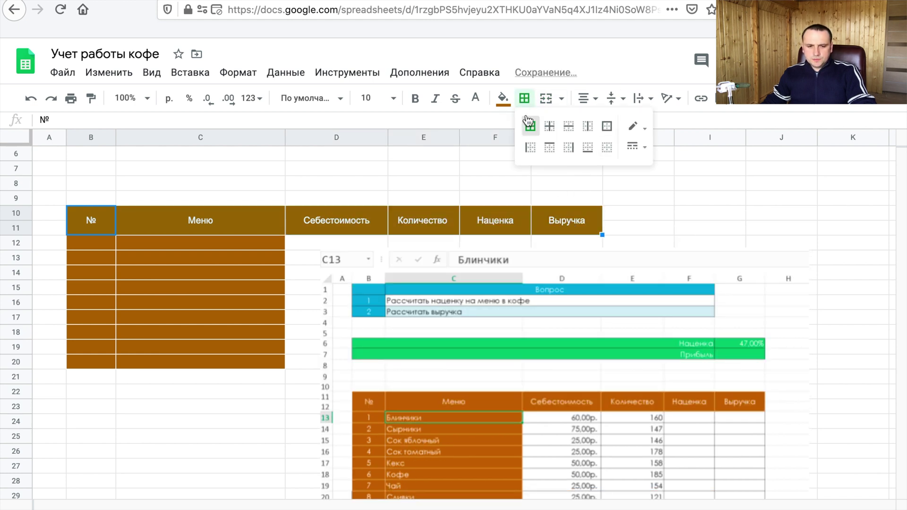
left_click(59, 288)
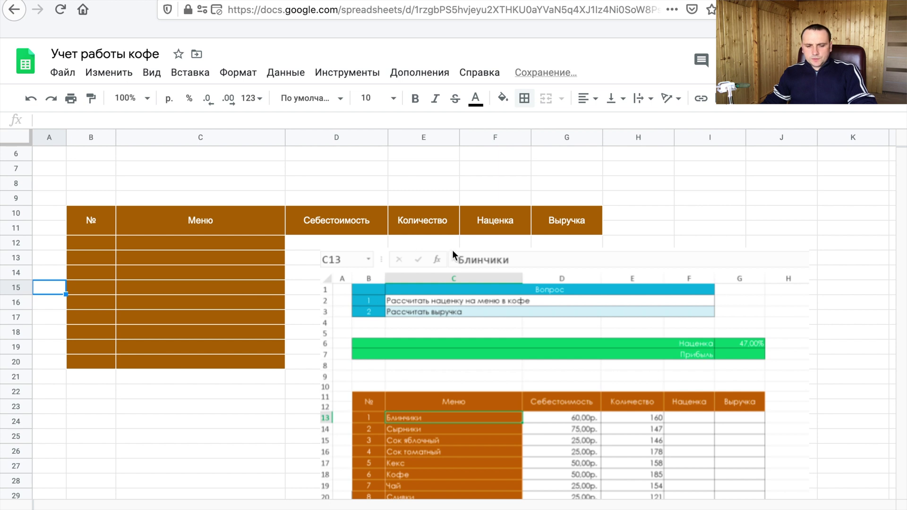
Step: Enter 1 and 2 in B12:B13 and make them white
left_click(115, 244)
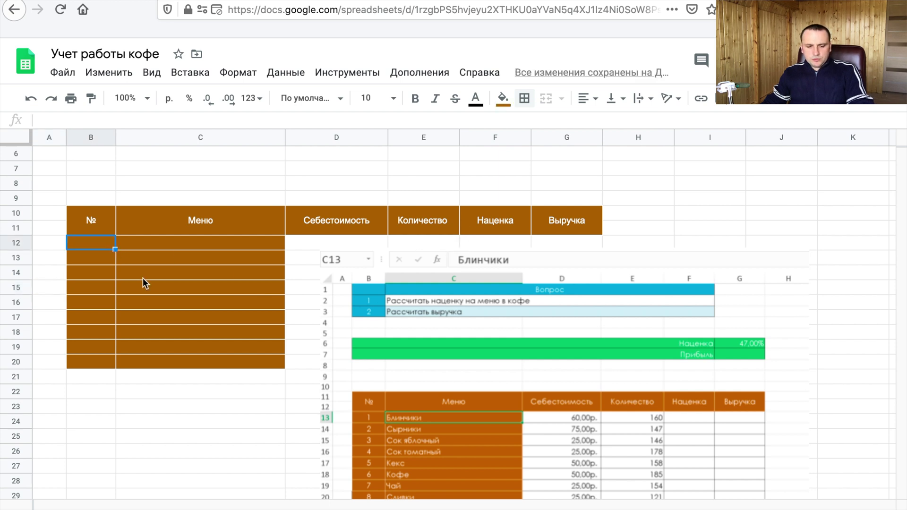
type("1")
key("Return")
type("2")
key("Up")
left_click(99, 256, "shift")
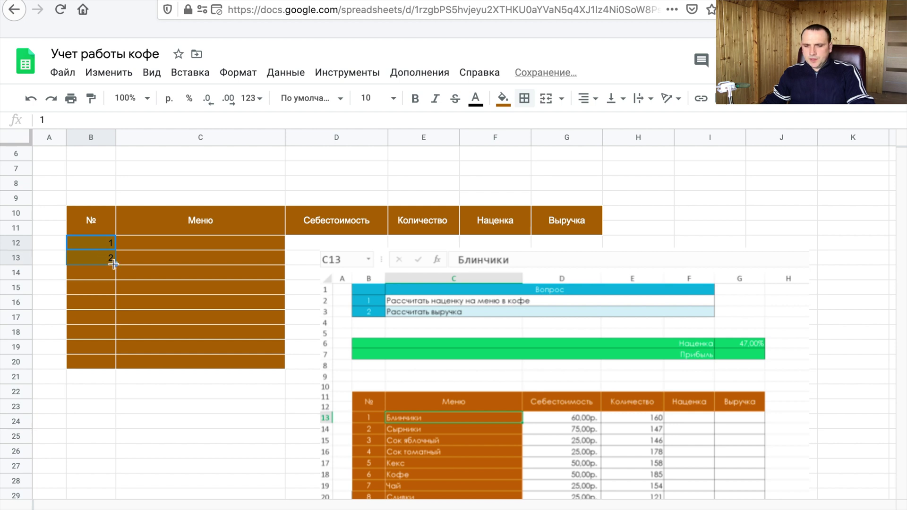
left_click(485, 108)
left_click(619, 144)
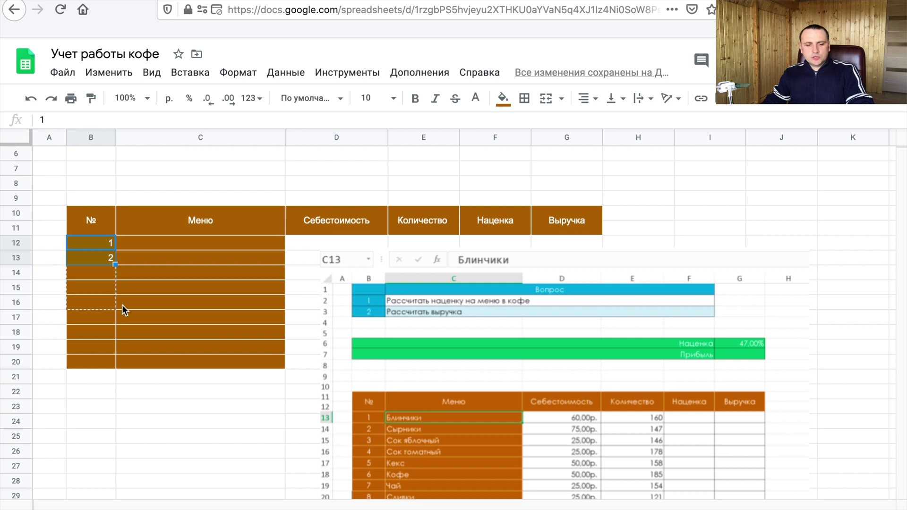
Step: Fill the numbering down to 9 in B20 and centre B12:B20 both ways
left_click_drag(124, 309, 121, 361)
left_click(88, 270)
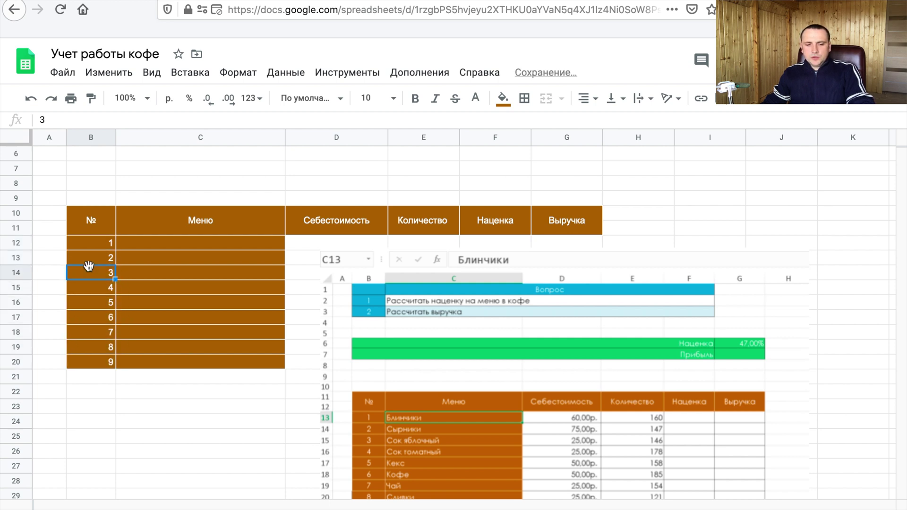
left_click(97, 242)
left_click(98, 260)
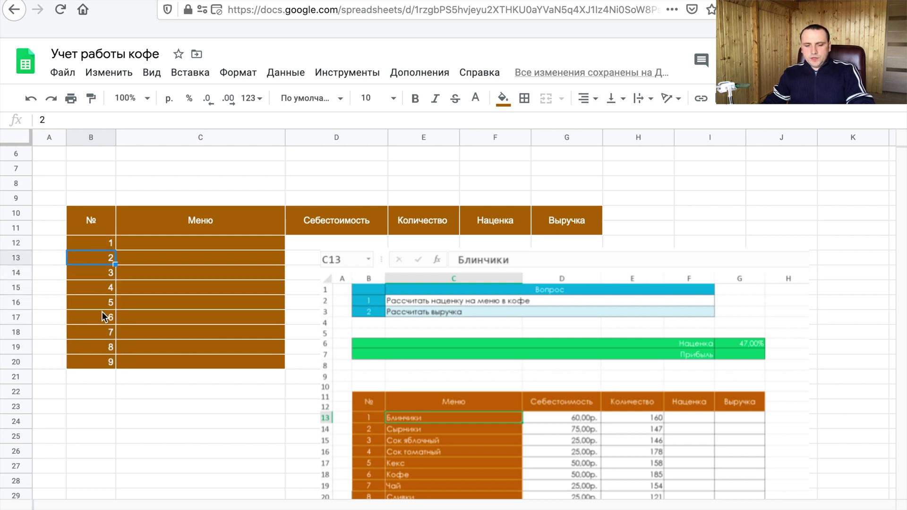
left_click_drag(103, 362, 100, 244)
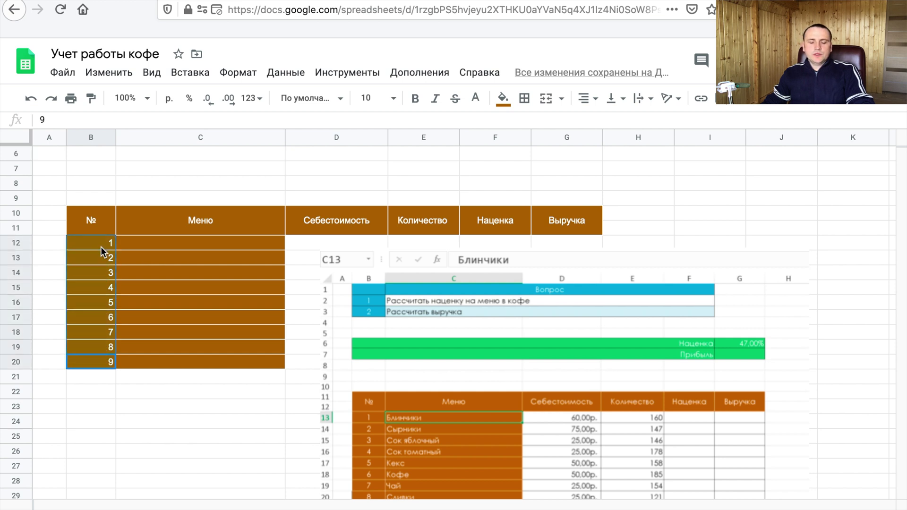
left_click(585, 103)
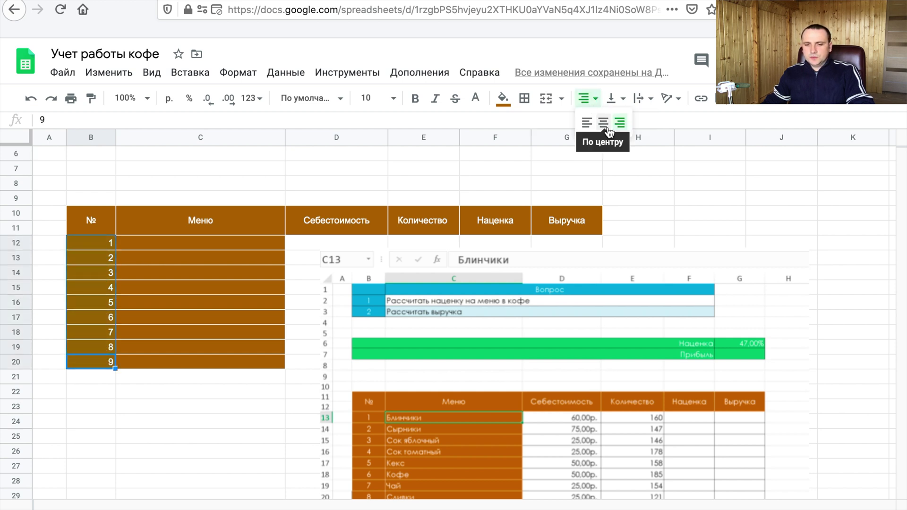
left_click(608, 132)
left_click(613, 98)
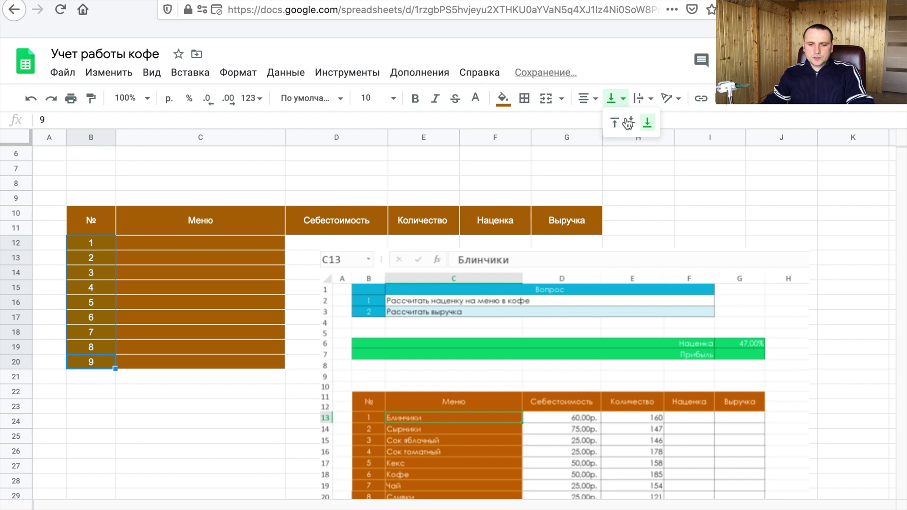
left_click(629, 124)
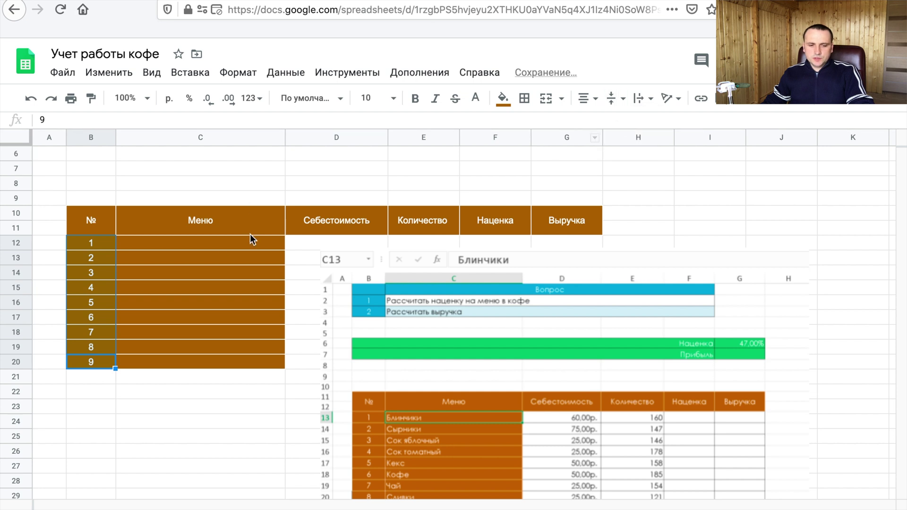
Step: Set white text colour for the Меню cells C12:C20
left_click(197, 246)
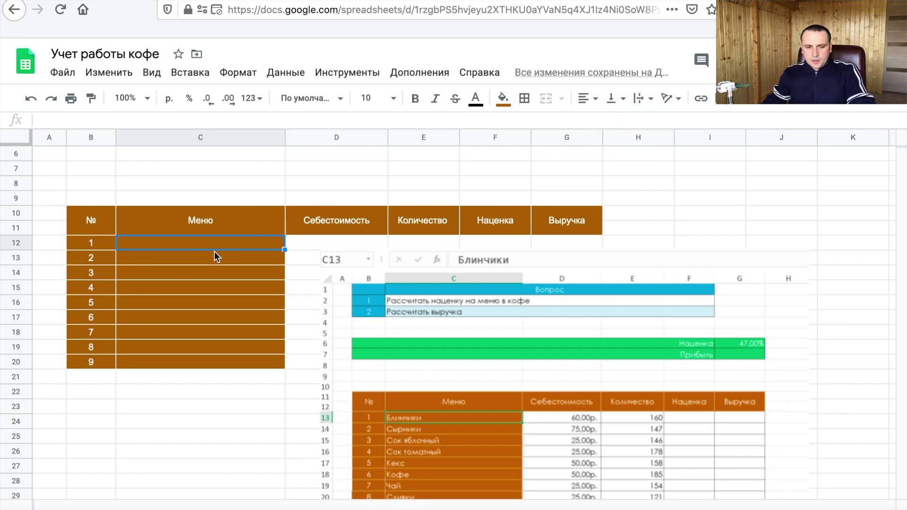
left_click(225, 359, "shift")
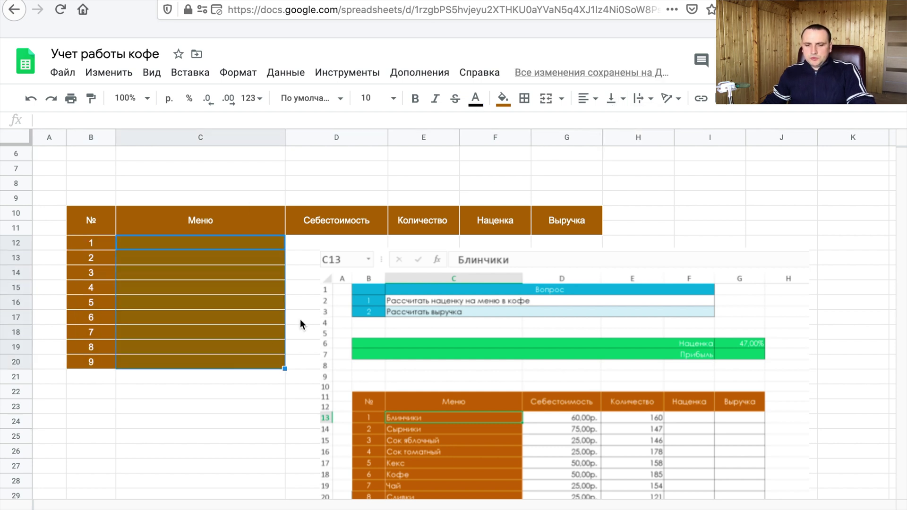
left_click(475, 98)
left_click(621, 148)
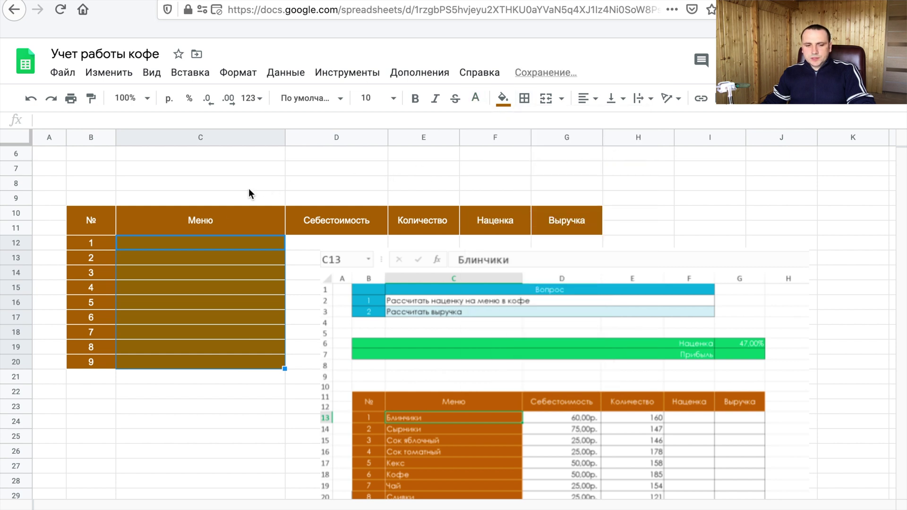
Step: Enter Блинчики, Сырники, Сок яблочный and Сок томатный in C12:C15
left_click(221, 247)
type("Блинчики")
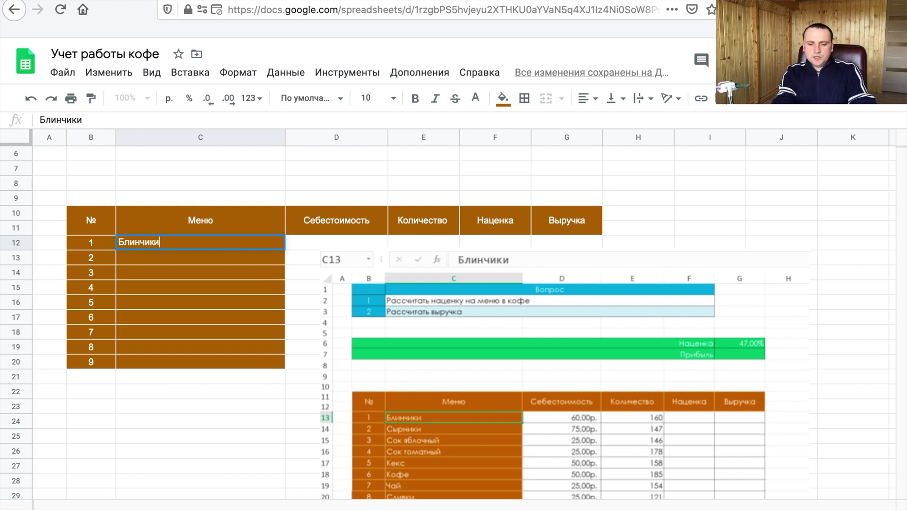
key("Return")
type("Сырники")
key("Return")
type("С")
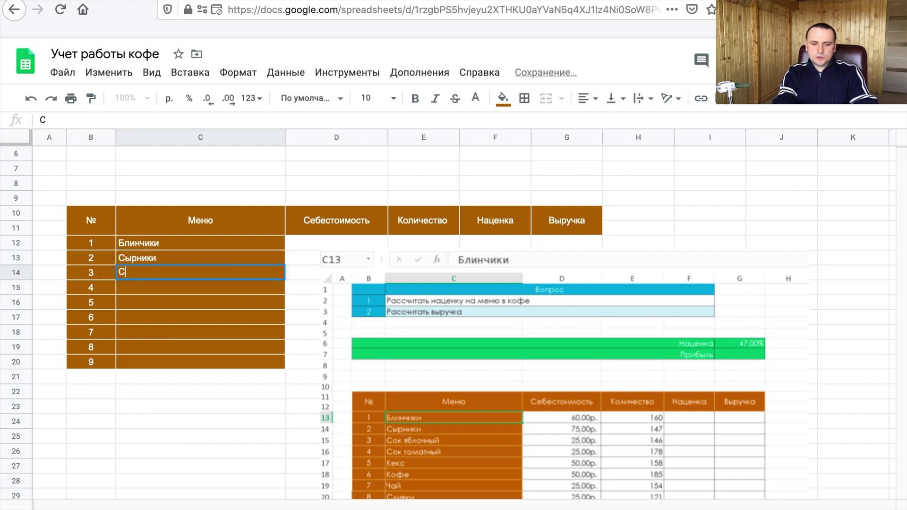
type("ок яблочный")
key("Return")
type("Сок томатный")
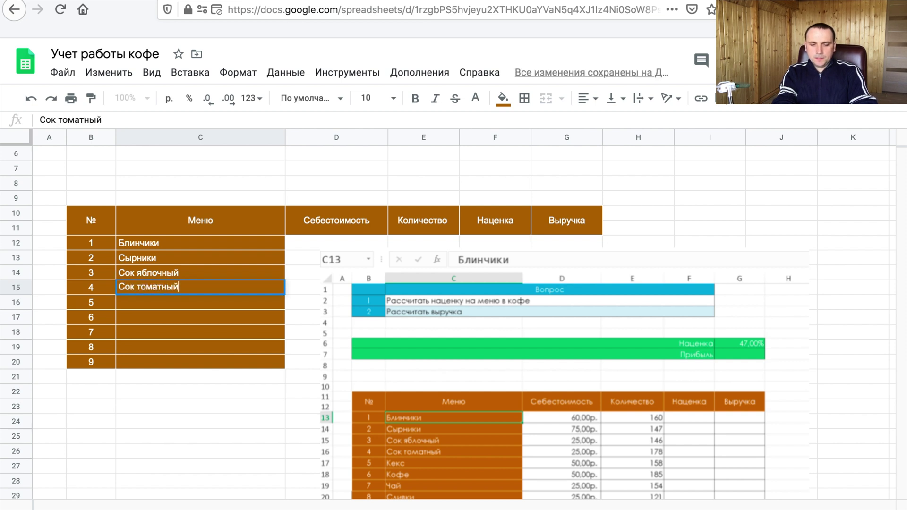
key("Return")
Step: Enter Кекс, Кофе, Чай and Сливки in C16:C19
type("Кек")
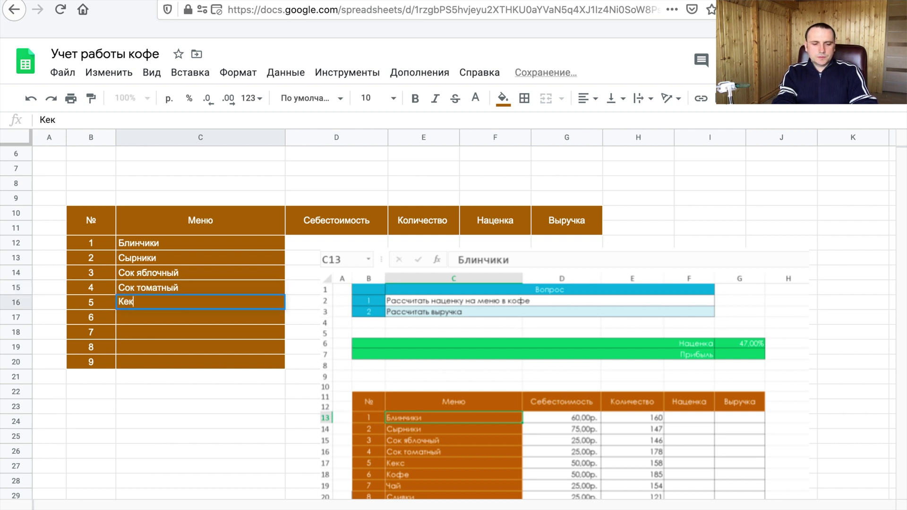
type("с")
key("Return")
type("Кофе")
key("Return")
type("Чай С")
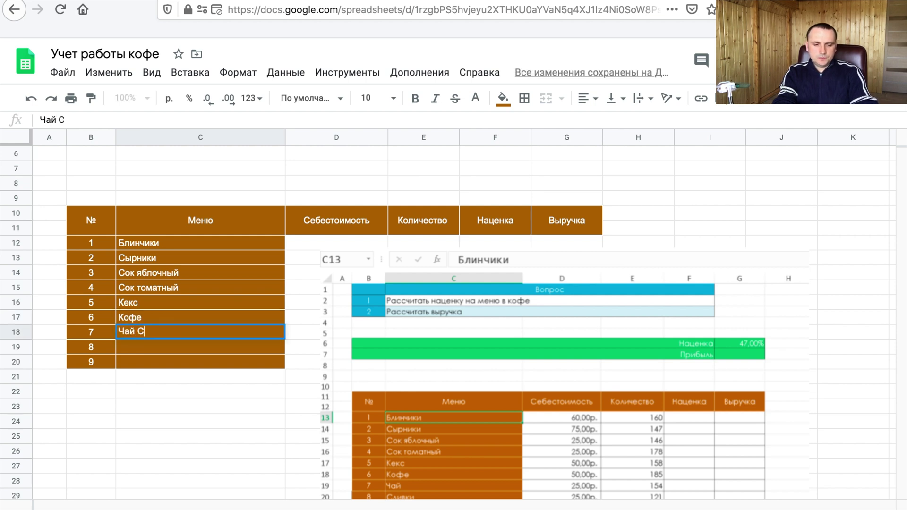
key("Return")
type("Сливки")
key("Return")
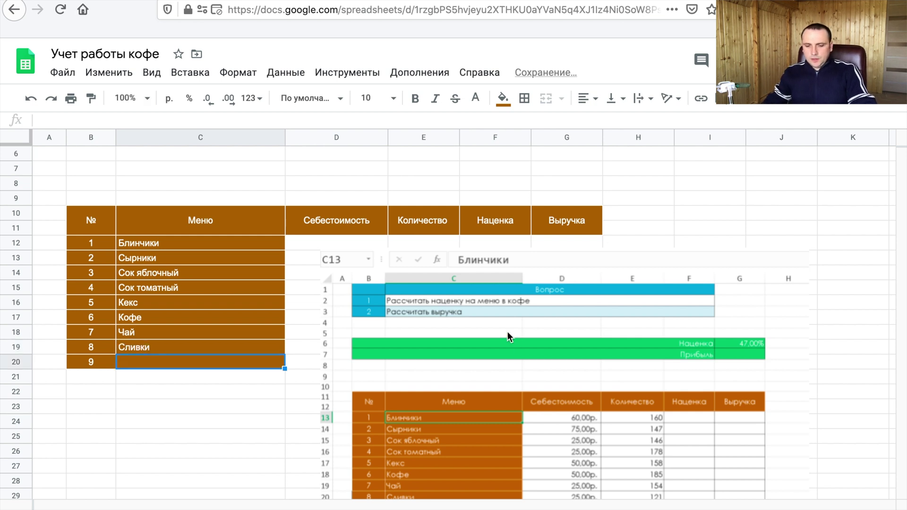
left_click(523, 306)
Step: Clear the number and fill from the unused ninth row, row 20
left_click_drag(530, 324, 535, 322)
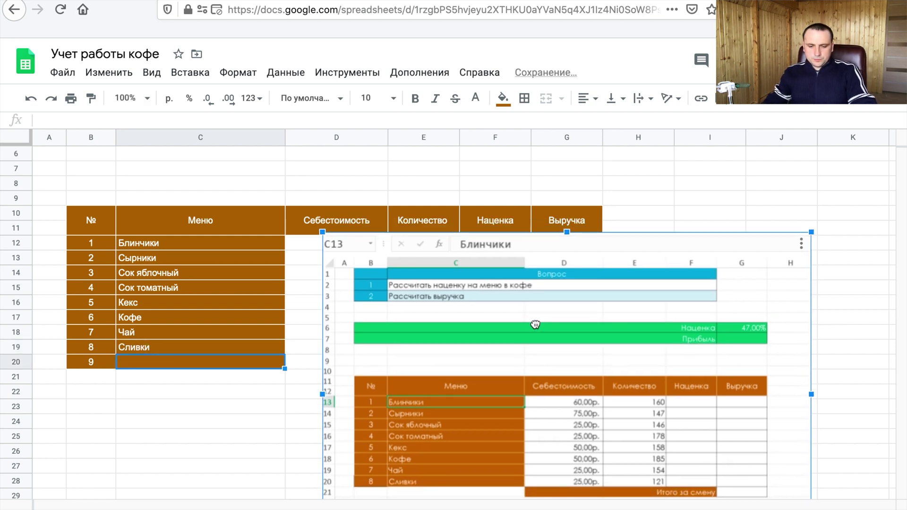
left_click_drag(535, 322, 453, 382)
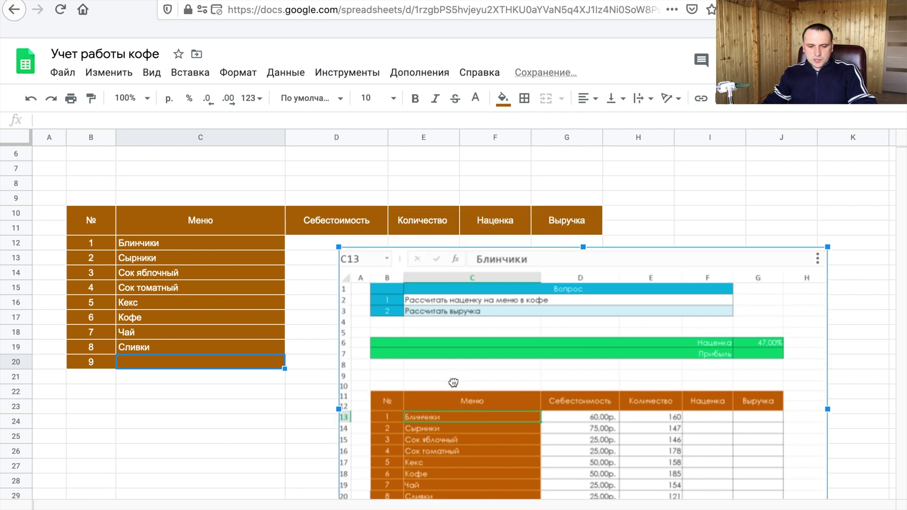
left_click(62, 364)
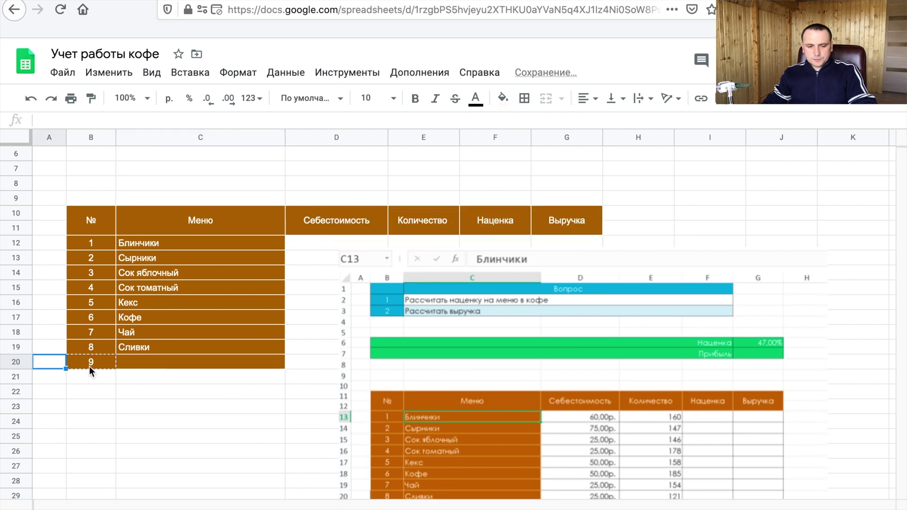
left_click_drag(71, 367, 223, 367)
left_click(247, 389)
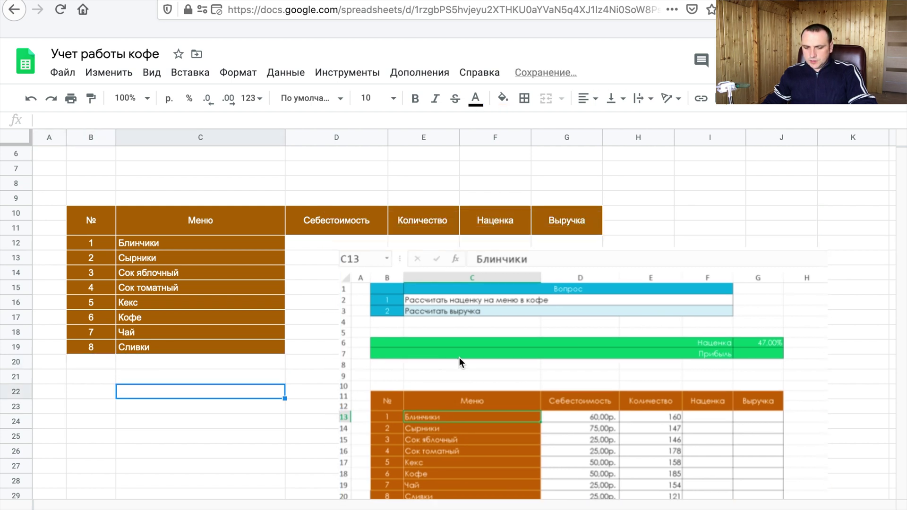
Step: Give D12:G20 all borders in dark grey
left_click_drag(453, 302, 320, 454)
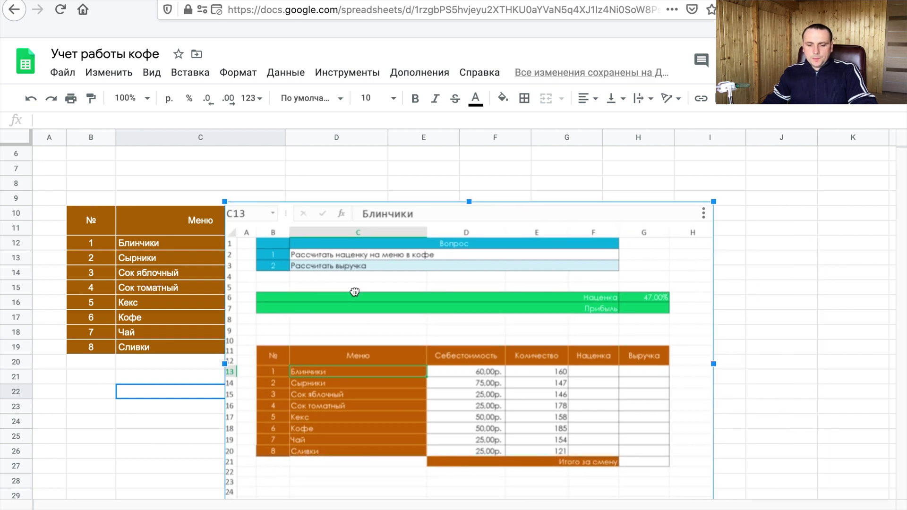
left_click_drag(320, 455, 299, 496)
mouse_move(330, 243)
left_mouse_down()
mouse_move(439, 335)
mouse_move(590, 365)
left_mouse_up()
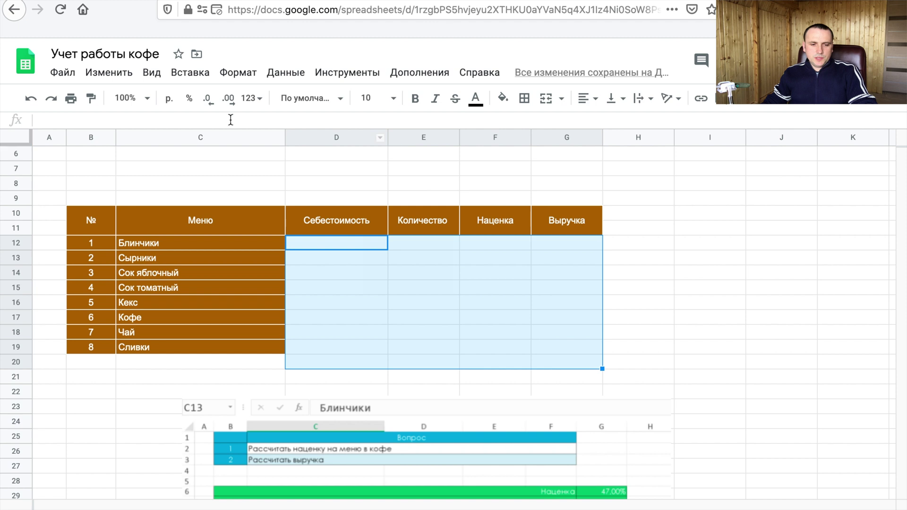
left_click(524, 98)
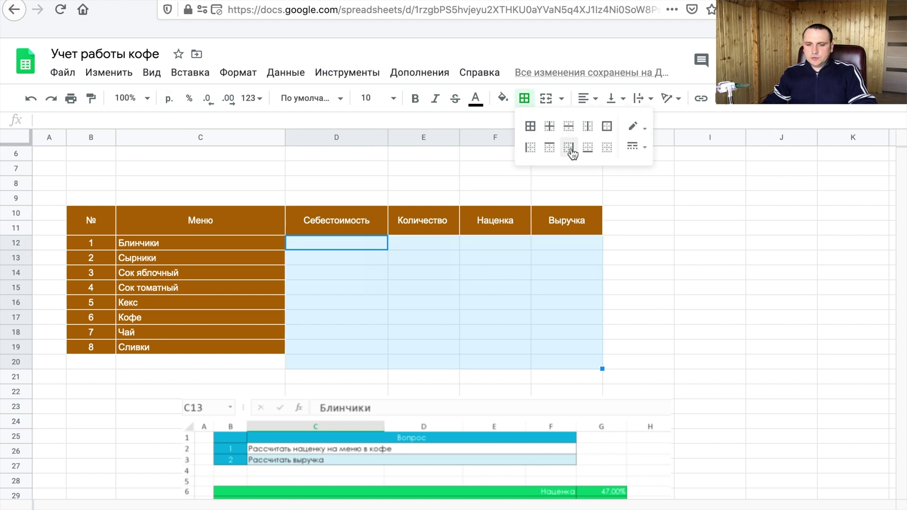
left_click(532, 126)
left_click(635, 127)
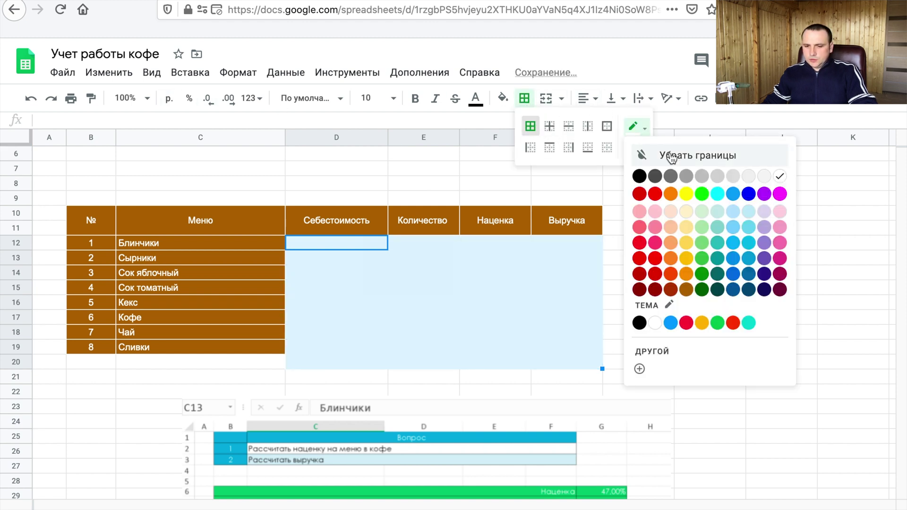
left_click(655, 182)
left_click(439, 288)
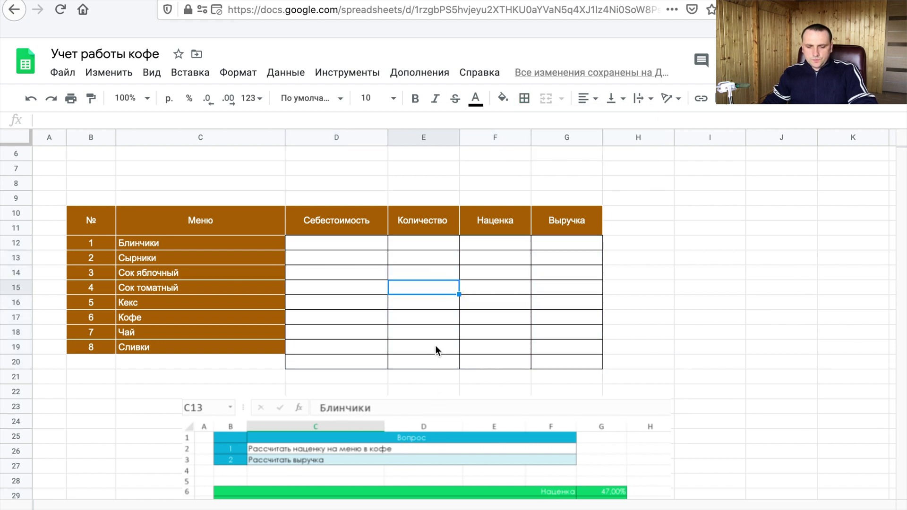
Step: Merge cells D20:F20 into one cell
left_click(430, 424)
mouse_move(441, 425)
left_mouse_down()
mouse_move(442, 192)
mouse_move(439, 409)
left_mouse_up()
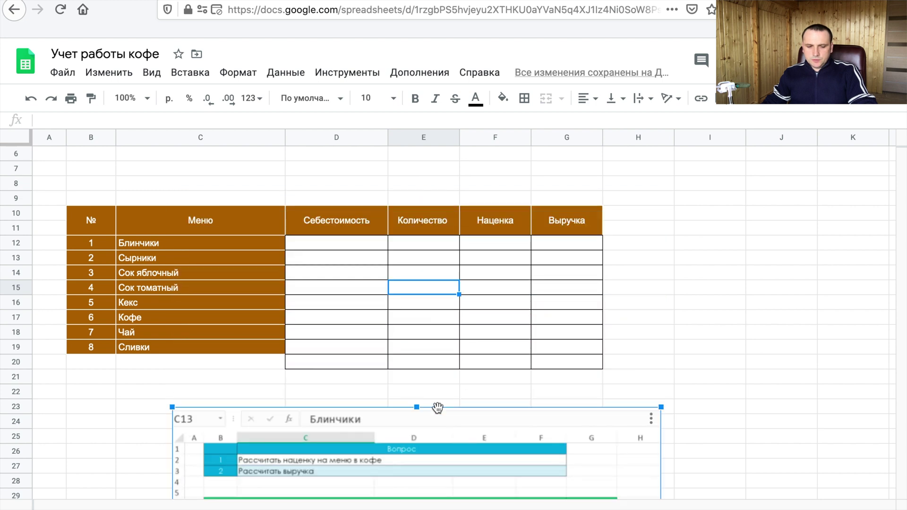
left_click_drag(317, 367, 493, 358)
left_click(547, 99)
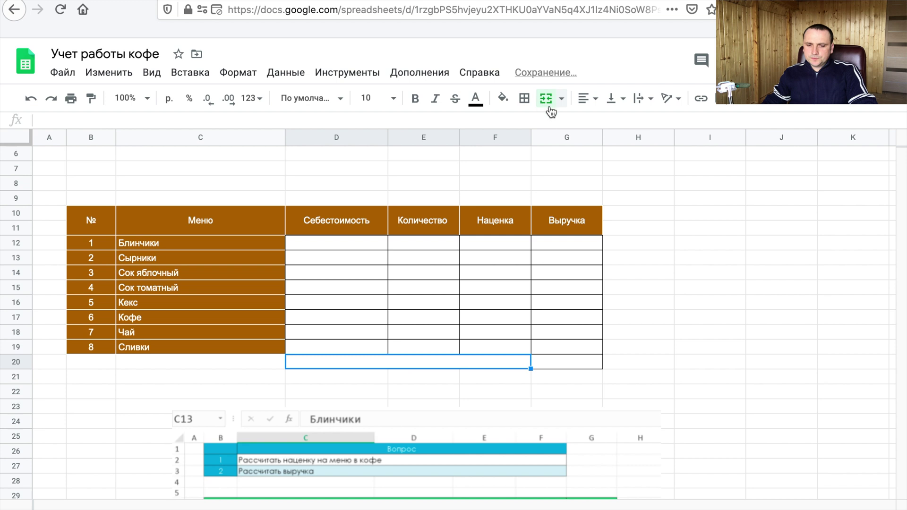
Step: Fill the merged D20 cell brown with white text reading Итого за смену
left_click(502, 98)
left_click(556, 260)
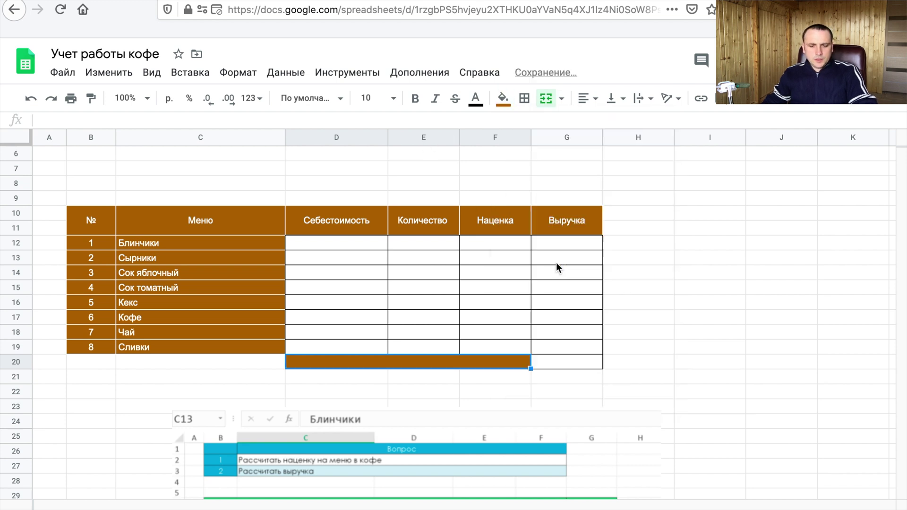
left_click(480, 106)
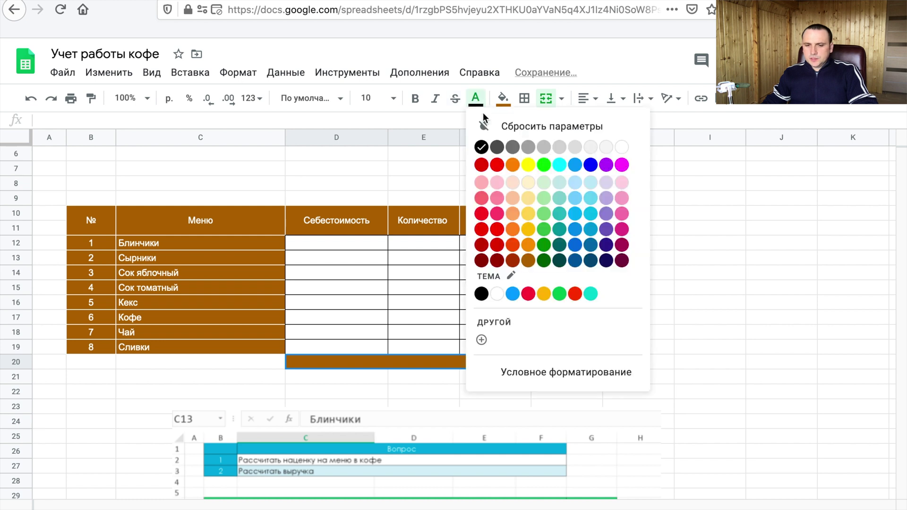
left_click(624, 149)
type("Итого за смен")
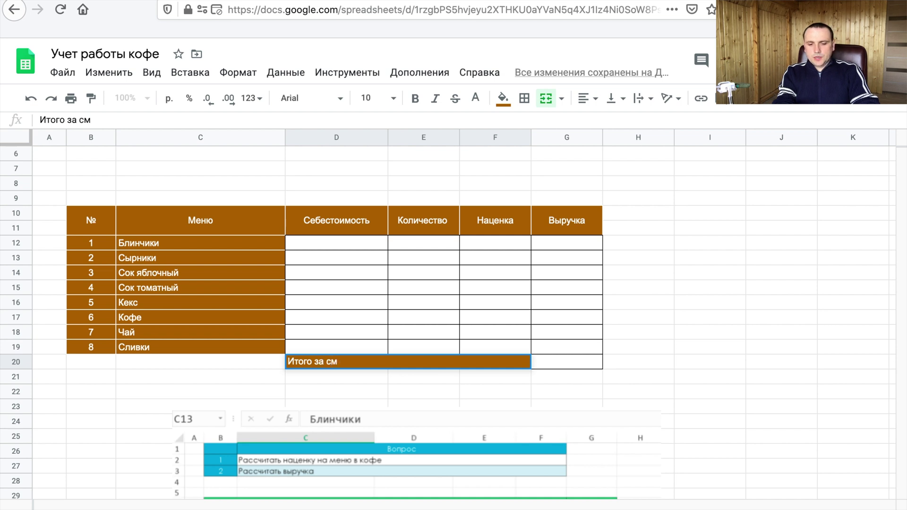
type("у")
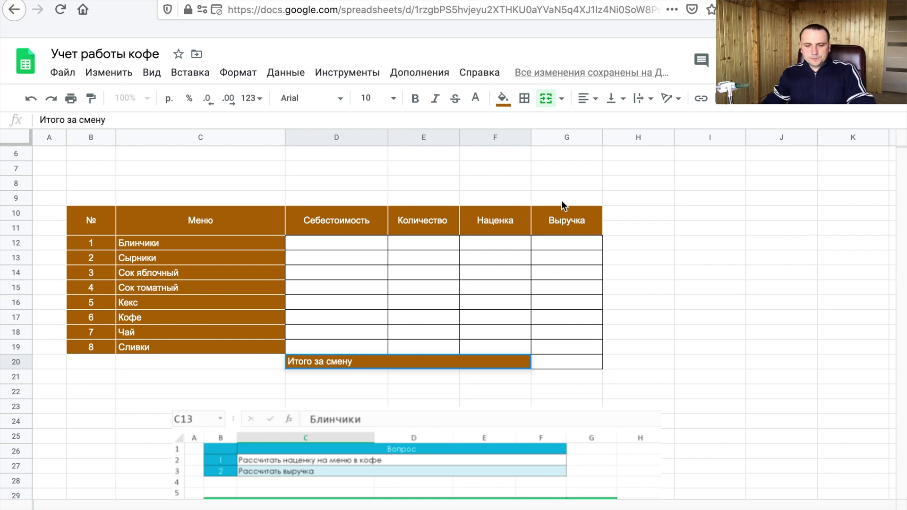
left_click(449, 306)
Step: Right-align the Итого за смену label
left_click(407, 361)
left_click(588, 98)
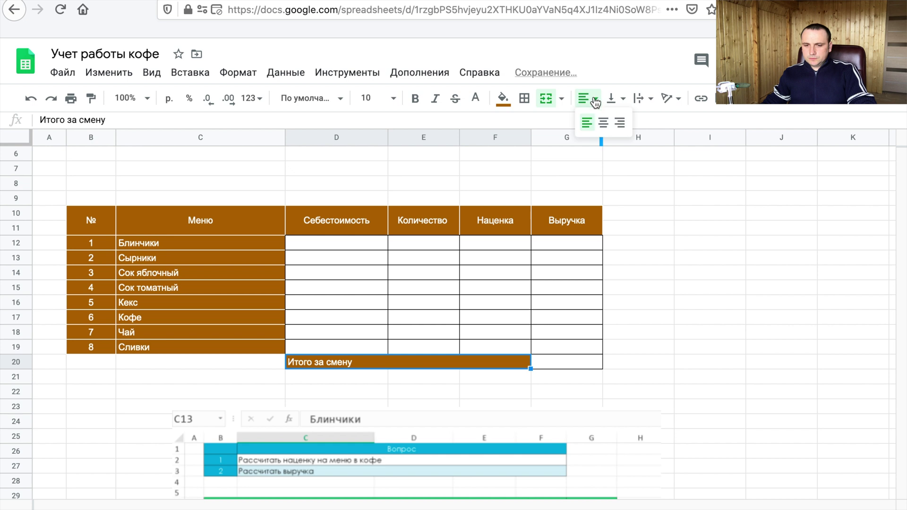
left_click(620, 123)
left_click(573, 362)
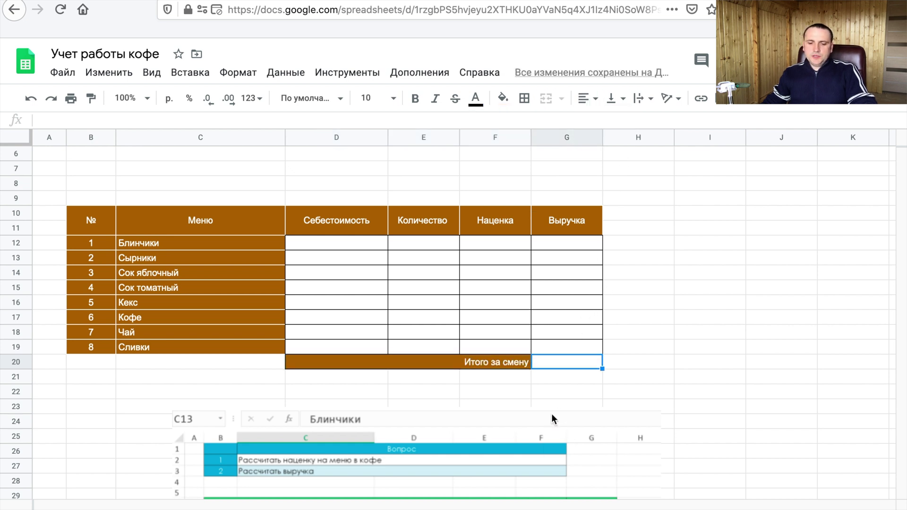
mouse_move(513, 444)
left_mouse_down()
mouse_move(478, 258)
mouse_move(475, 426)
left_mouse_up()
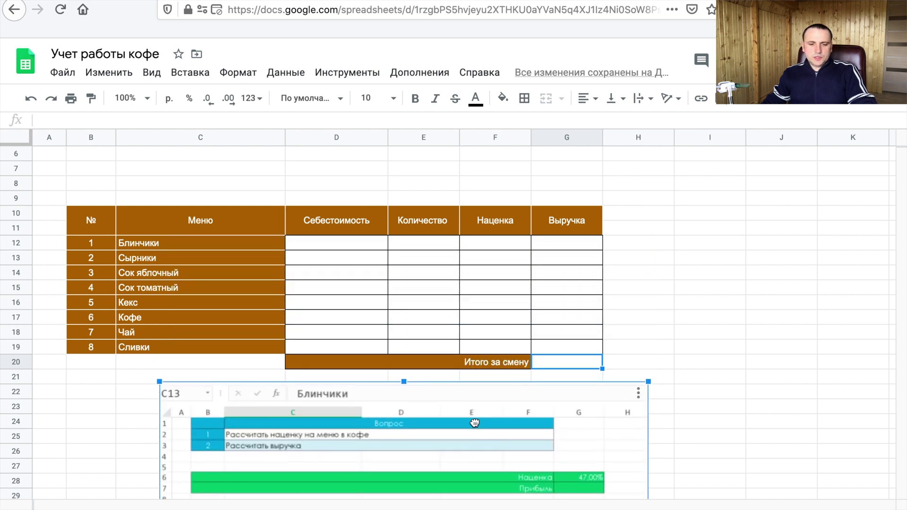
left_click_drag(92, 169, 524, 174)
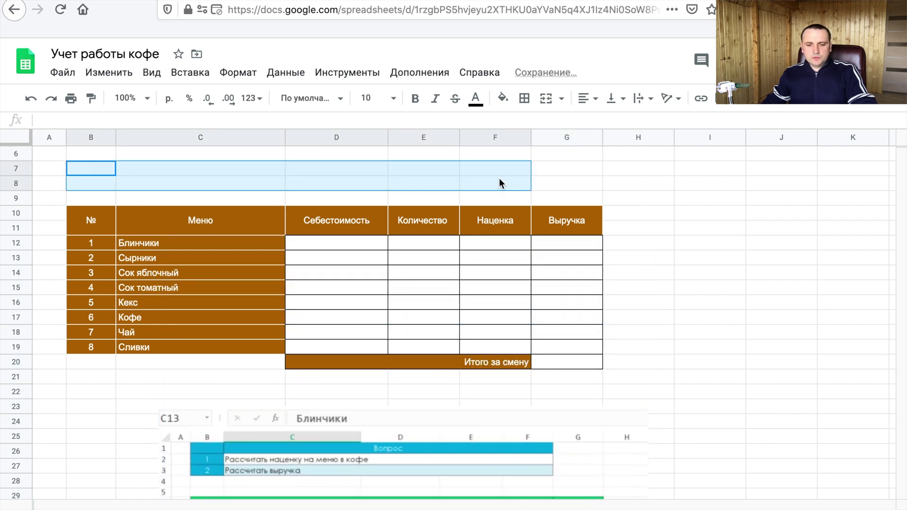
Step: Merge the B7:F7 label row, enter Наценку with 47% in G7, and Прибыль below
left_click(546, 97)
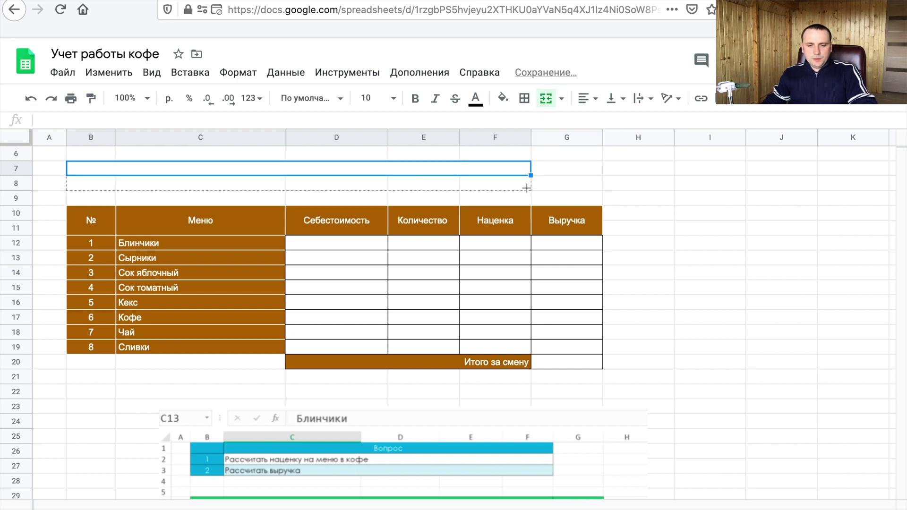
left_click_drag(527, 188, 406, 170)
type("Наценку")
key("Tab")
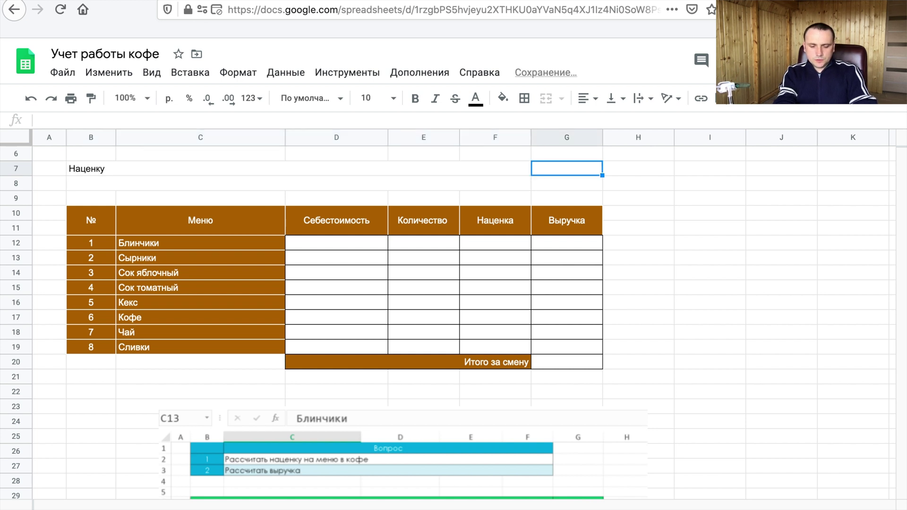
type("47%")
key("Return")
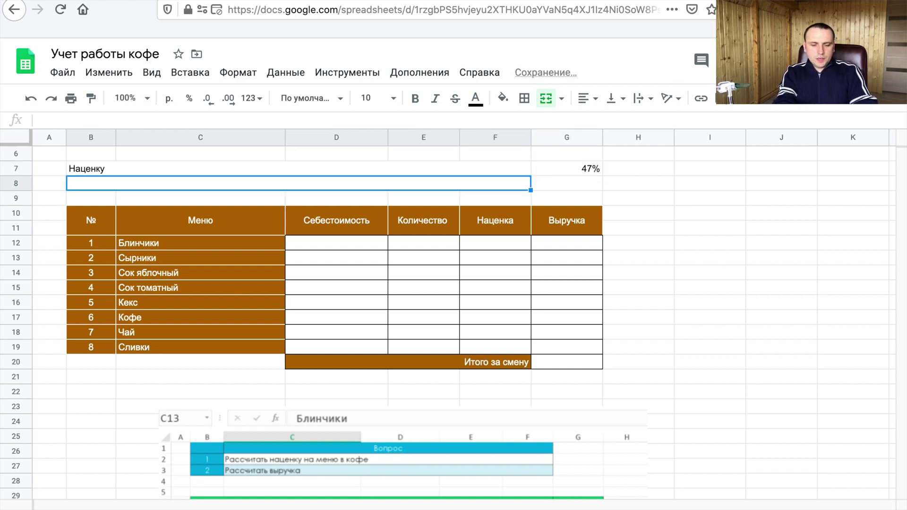
type("Прибыль")
key("Return")
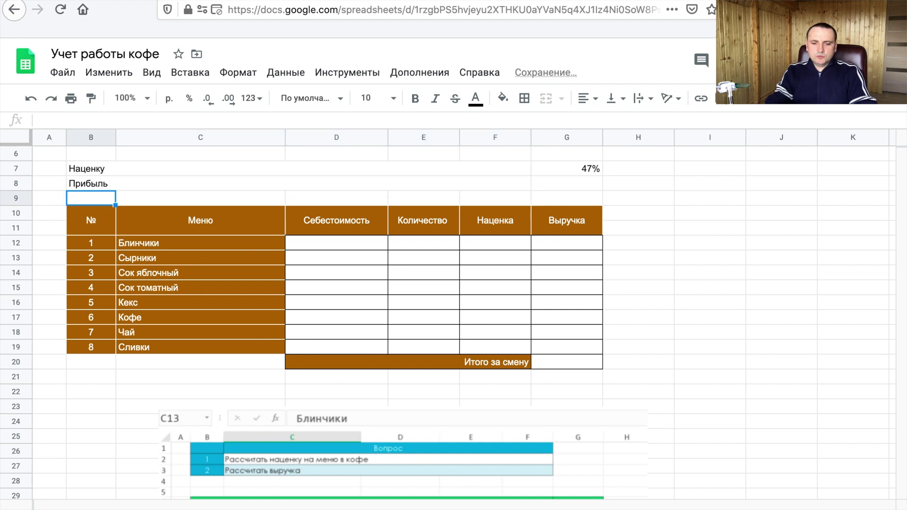
Step: Fill the Наценку and Прибыль rows green with white text
left_click_drag(384, 173, 456, 185)
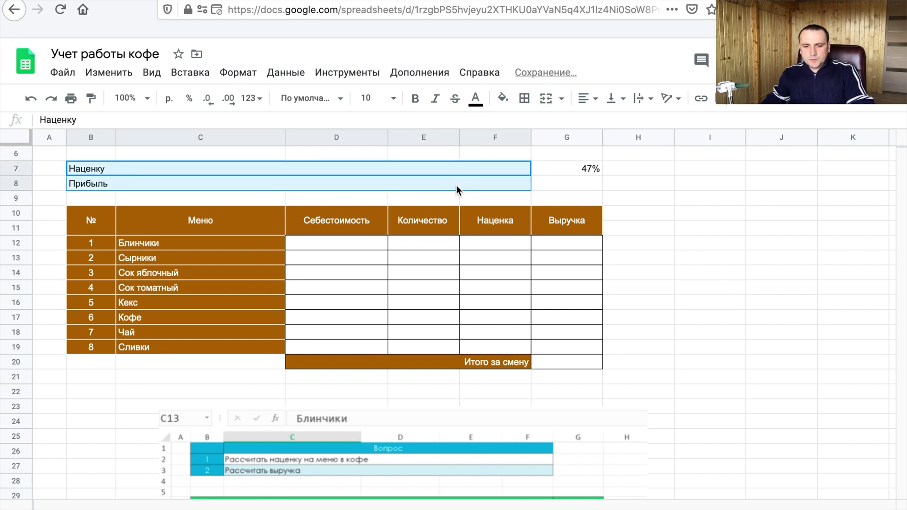
left_click(503, 98)
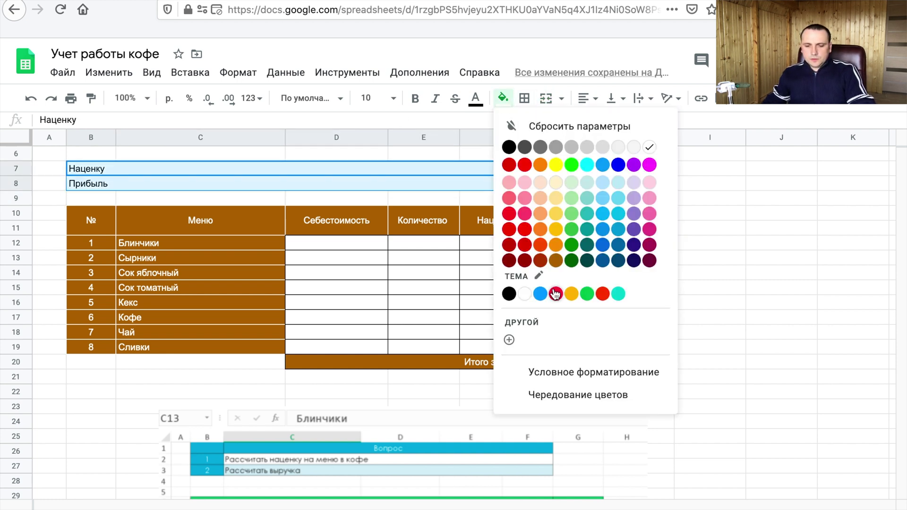
left_click(587, 293)
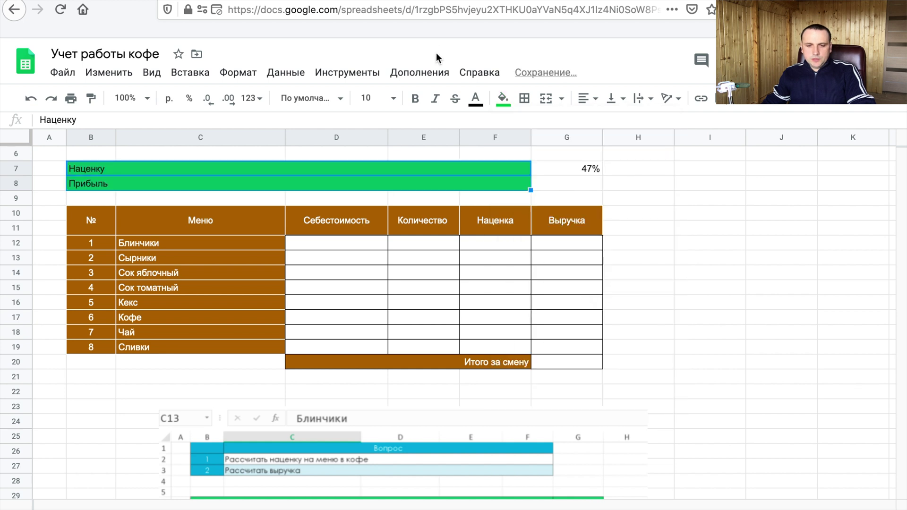
left_click(477, 100)
left_click(617, 150)
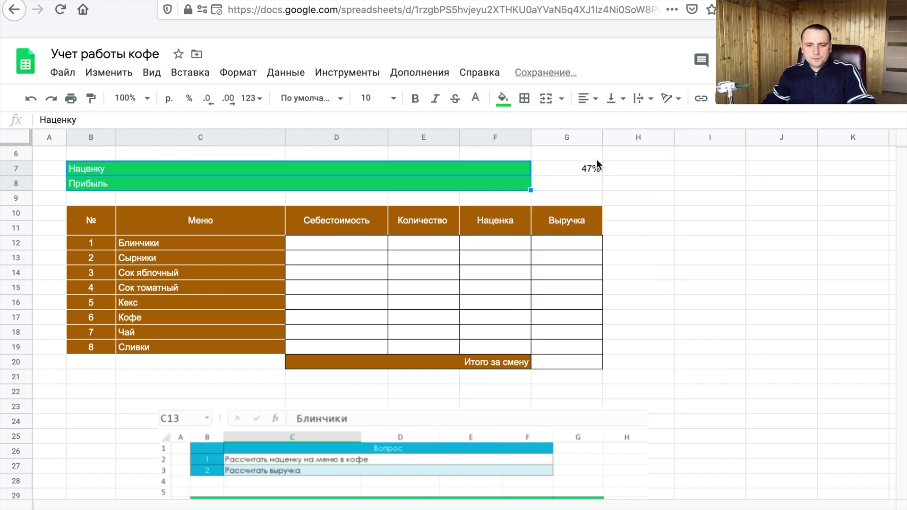
Step: Apply all borders to the 47% cells G7:G8 and the green rows B7:F8
left_click_drag(582, 171, 577, 182)
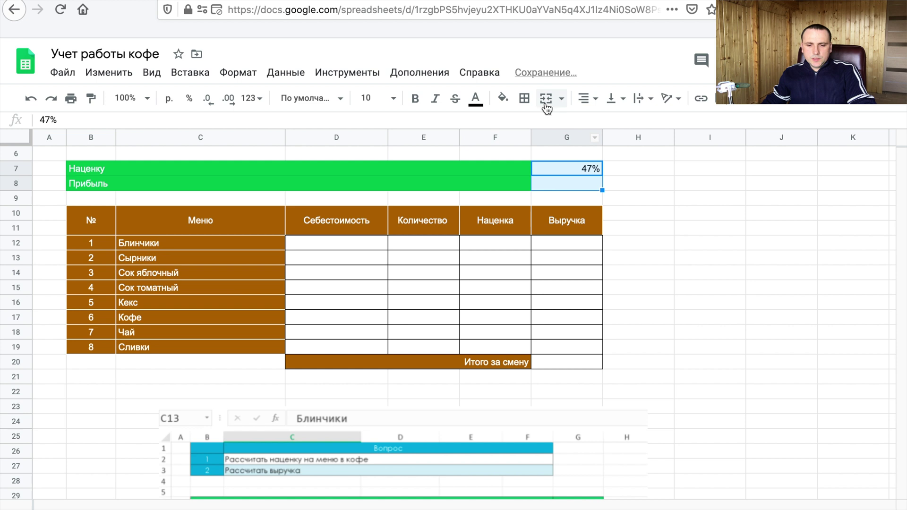
left_click(524, 98)
left_click(530, 126)
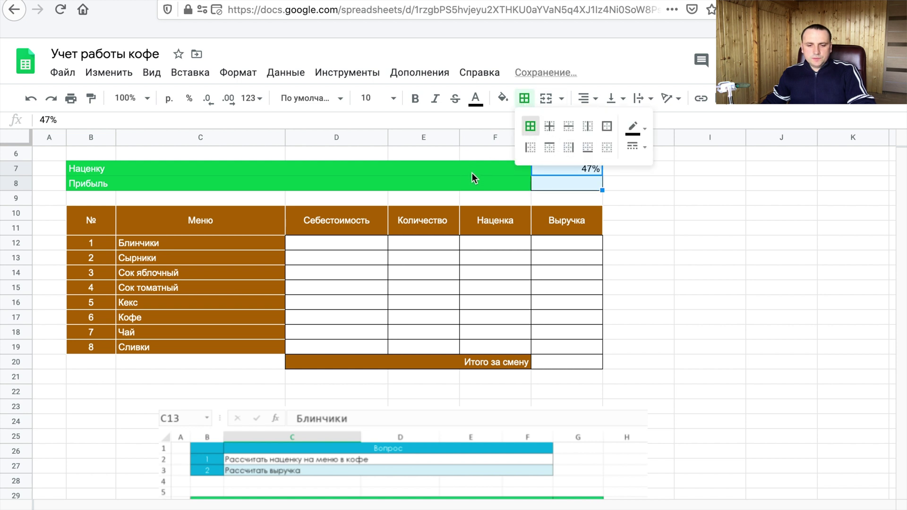
left_click_drag(472, 172, 474, 182)
left_click(524, 97)
left_click(530, 126)
left_click(381, 247)
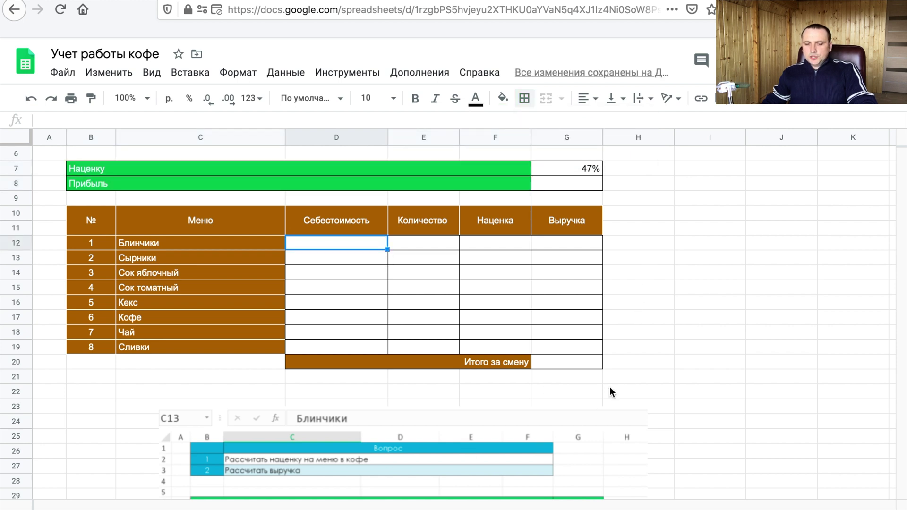
left_click_drag(613, 377, 633, 314)
left_click(648, 262)
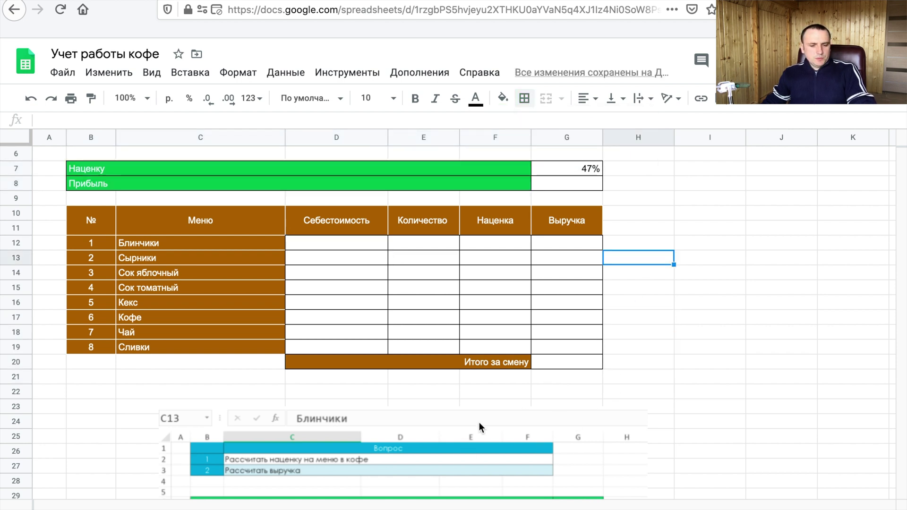
left_click_drag(449, 451, 661, 185)
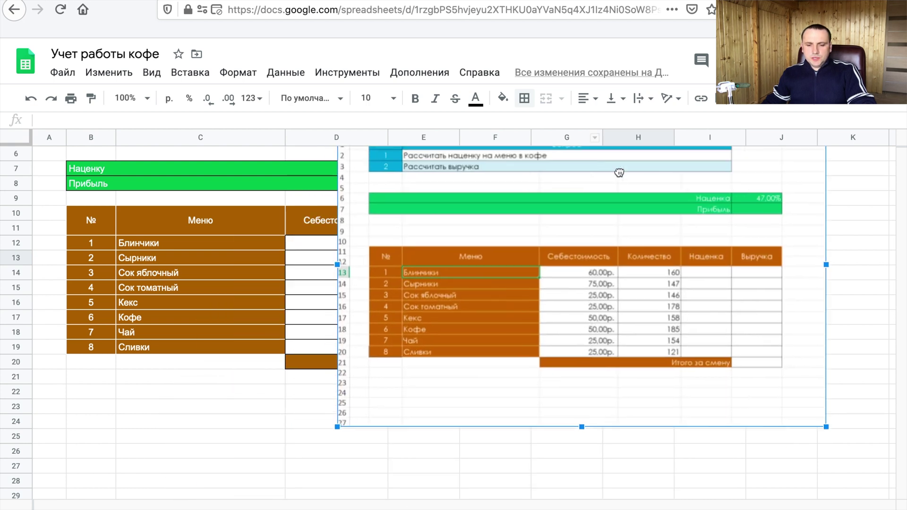
Step: Enter costs 60, 75, 25 and 25 in D12:D15
left_click(358, 242)
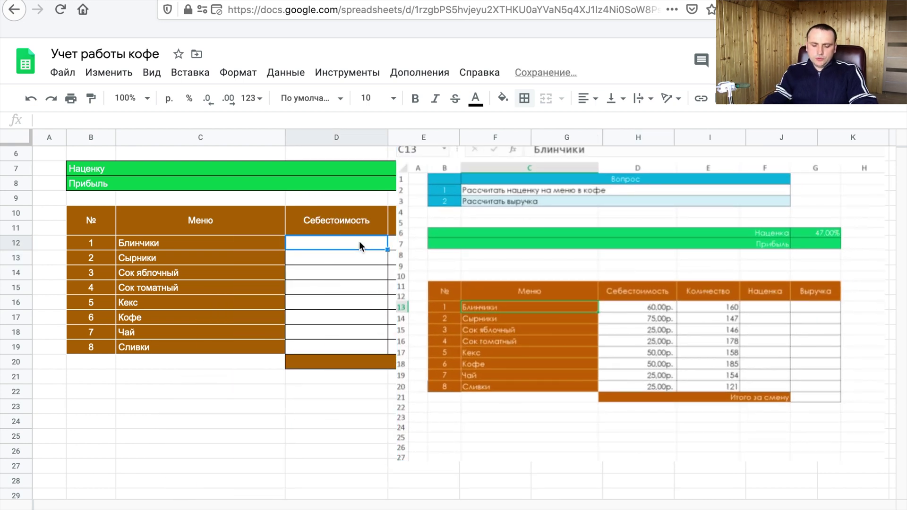
type("60")
key("Return")
type("75")
key("Return")
type("25")
key("Return")
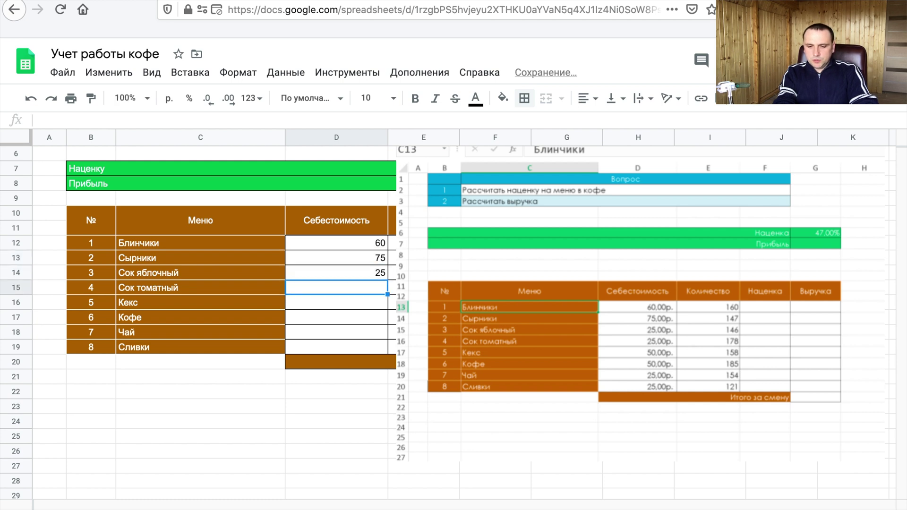
type("25")
key("Return")
Step: Enter costs 50, 50, 25 and 25 in D16:D19
type("50")
key("Return")
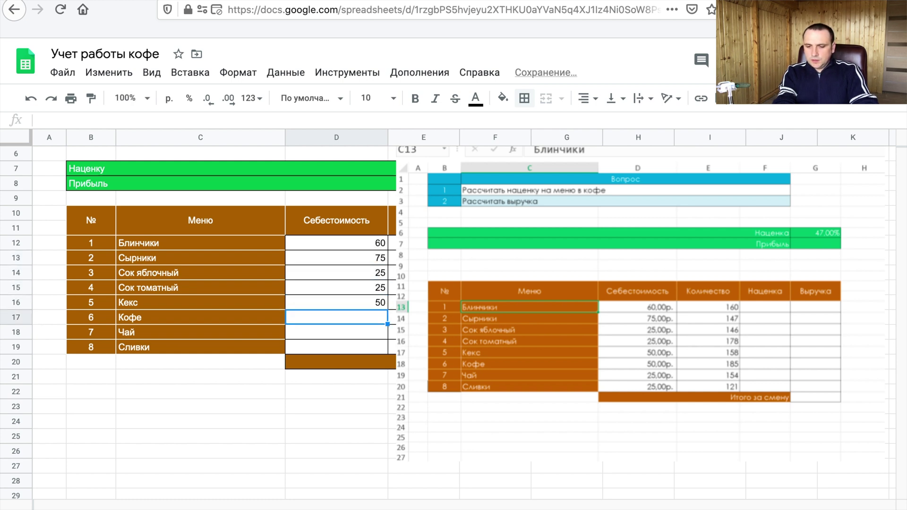
type("50")
key("Return")
type("25")
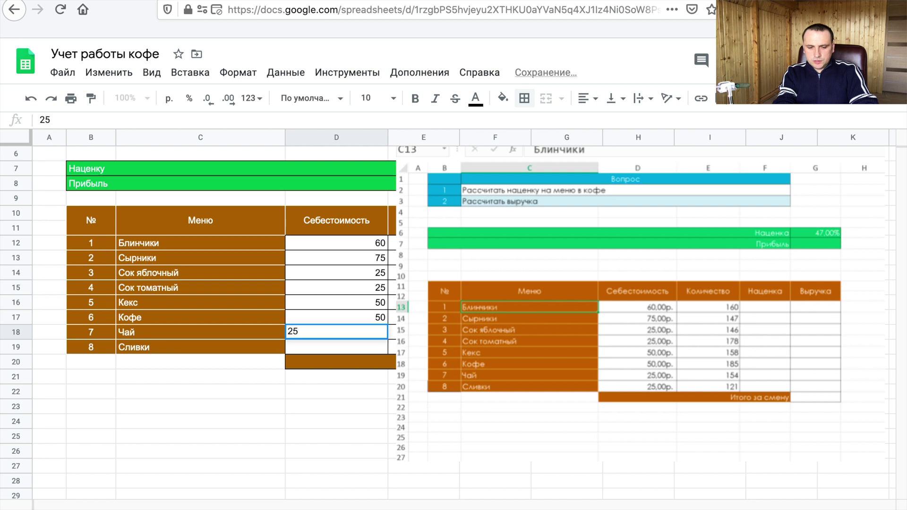
key("Return")
type("25")
key("Return")
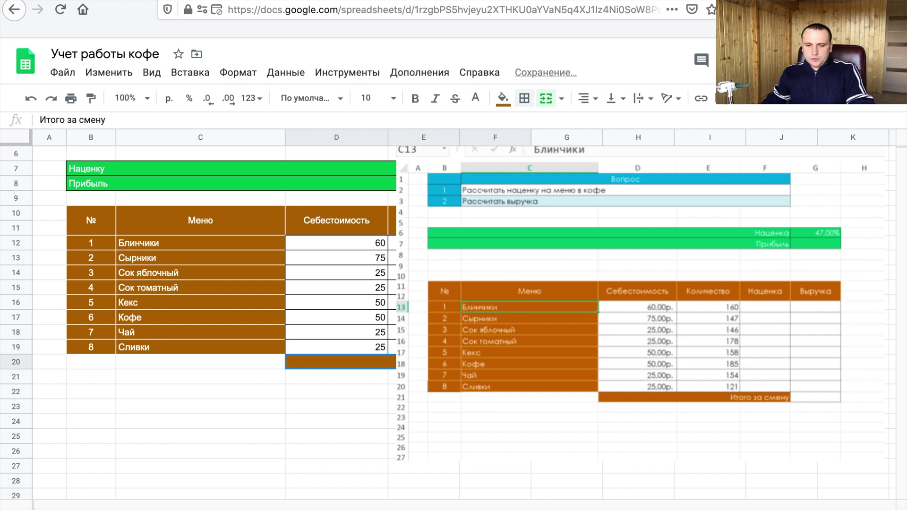
left_click(563, 219)
left_click_drag(534, 259, 612, 259)
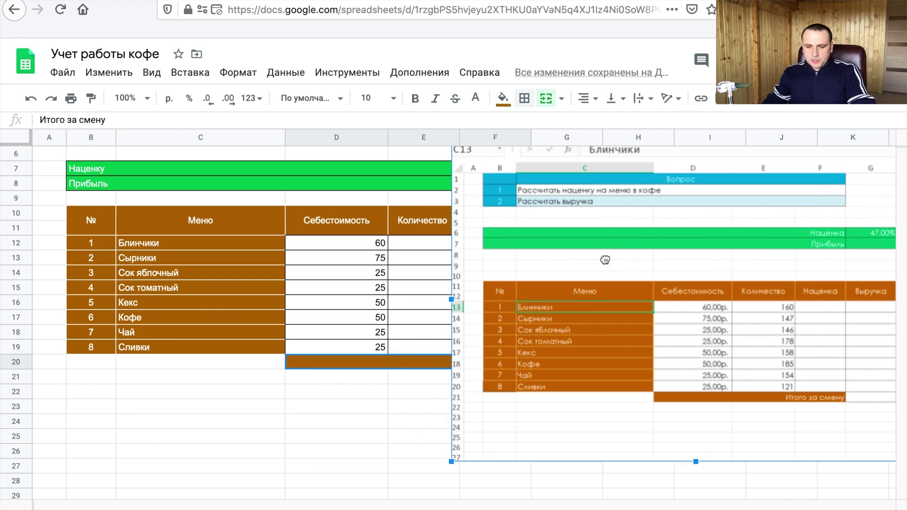
Step: Enter quantities 160, 147 and 146 in E12:E14, correcting E14 from 145
left_click(402, 240)
type("16")
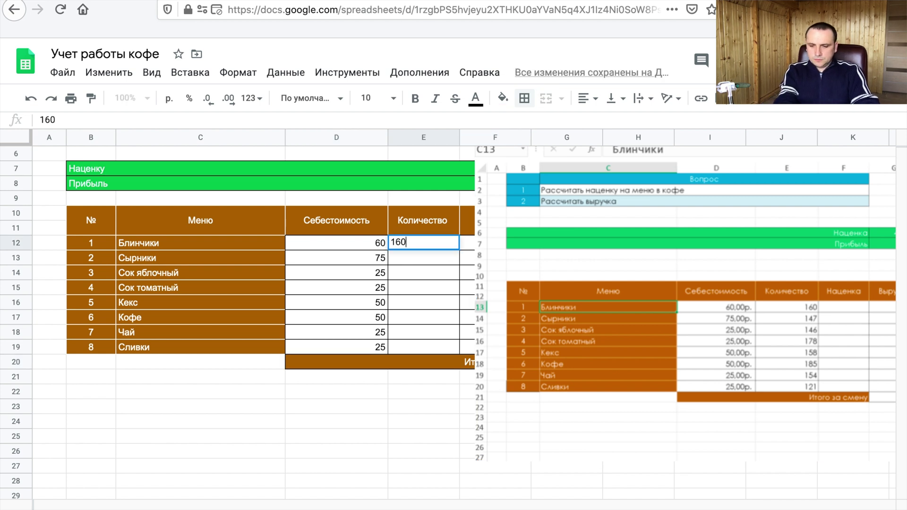
type("0")
key("Return")
type("1")
key("Return")
type("145")
key("Return")
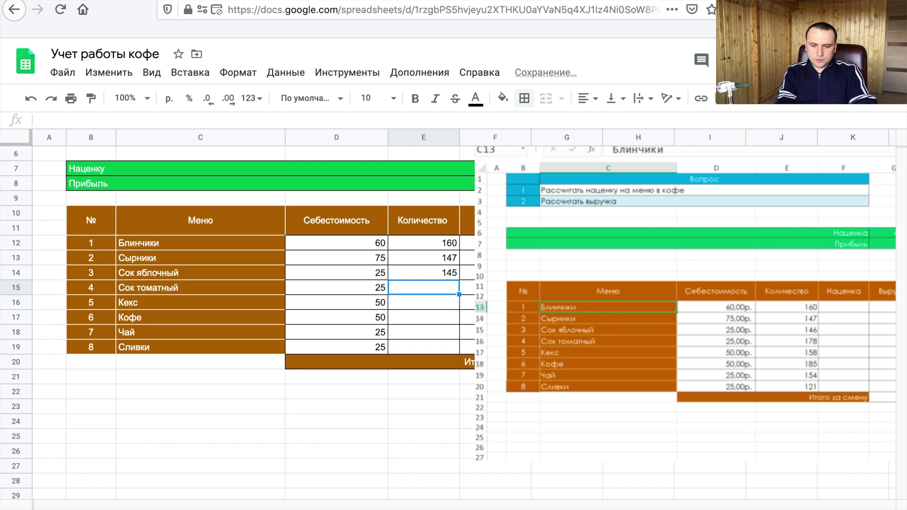
double_click(439, 273)
type("6")
key("Return")
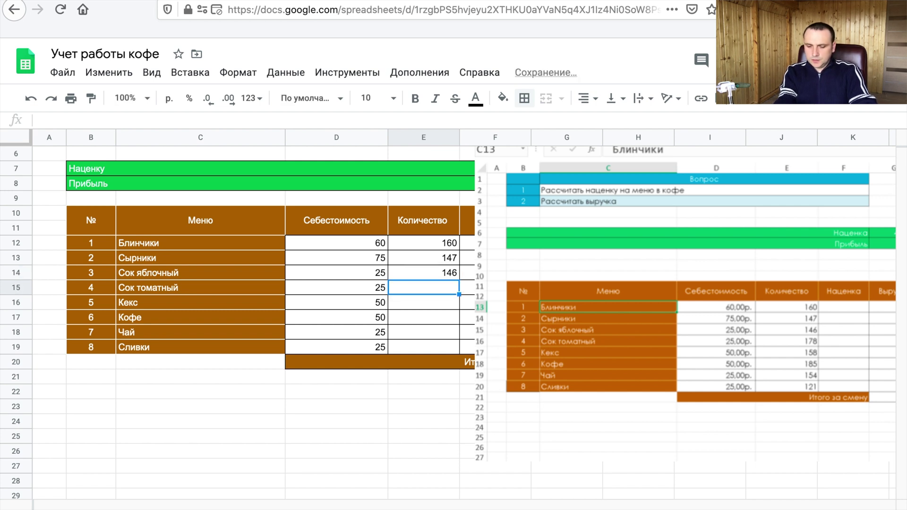
Step: Enter quantities 178, 158, 185, 153 and 121 in E15:E19
type("17")
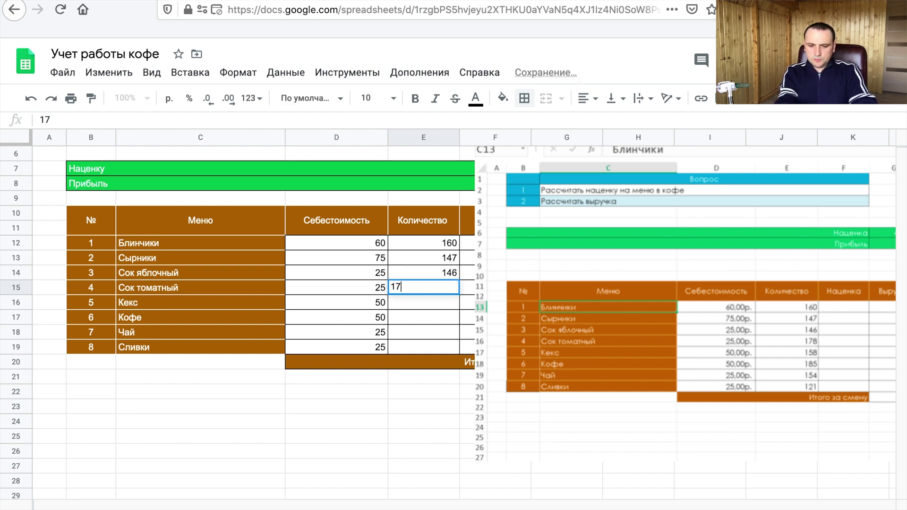
type("8")
key("Return")
type("1")
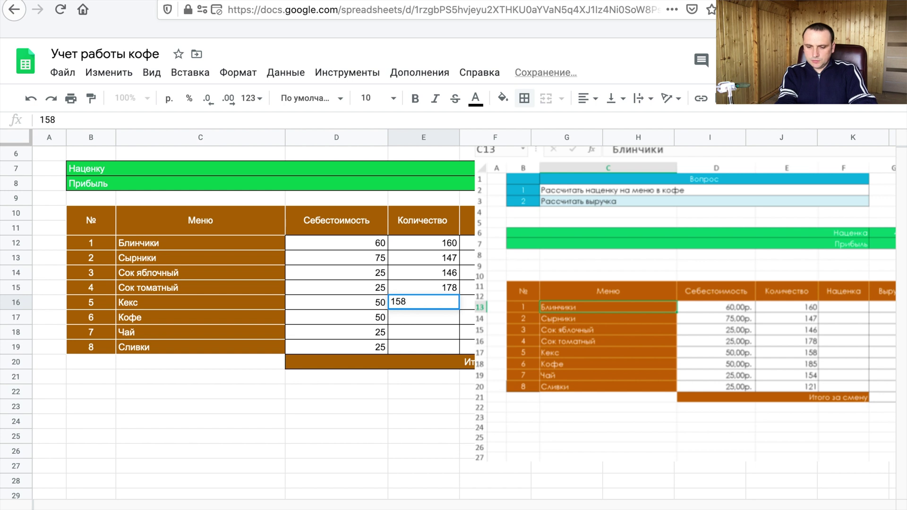
key("Return")
type("1")
key("Return")
type("1")
key("Return")
type("121")
key("Return")
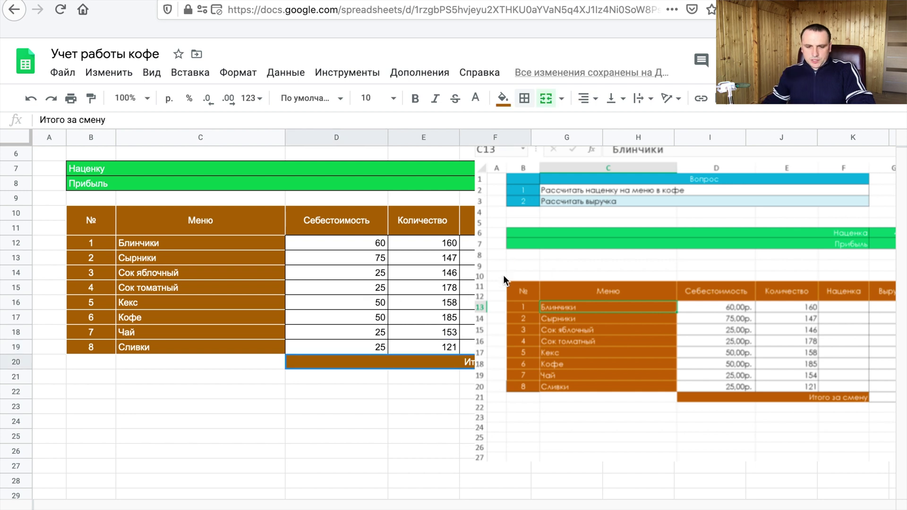
left_click_drag(554, 219, 350, 248)
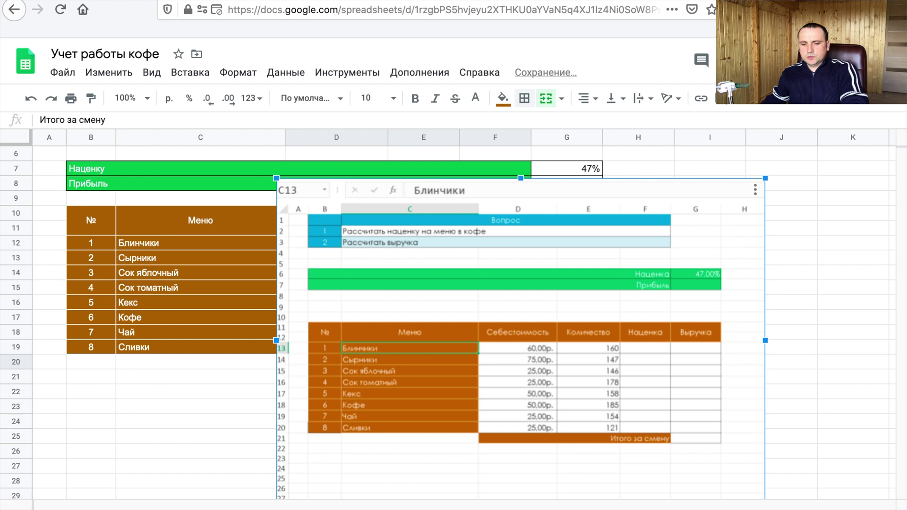
Step: Format the costs D12:D19 as Российский рубль currency
key("Delete")
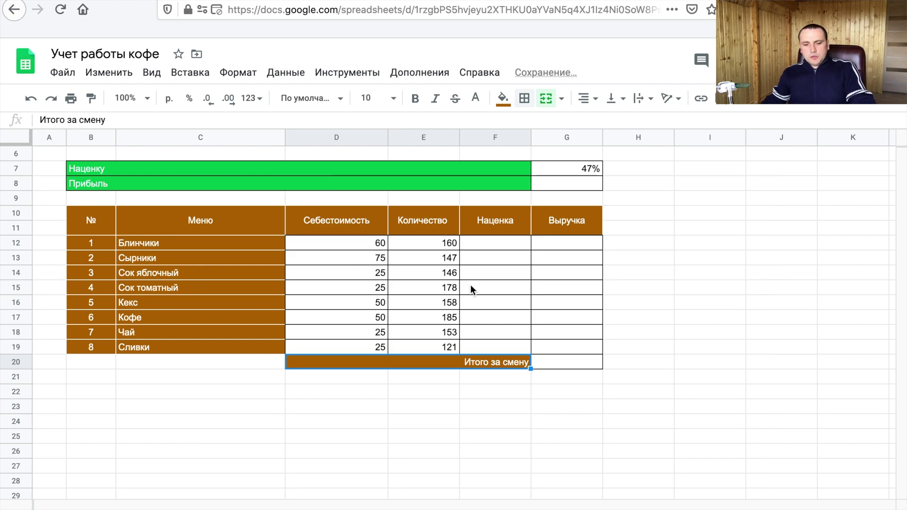
left_click_drag(356, 243, 355, 341)
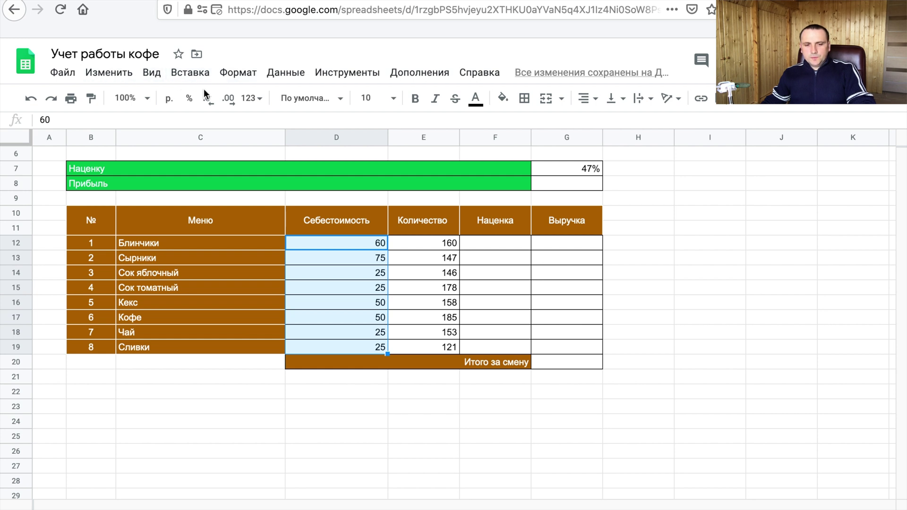
left_click(169, 100)
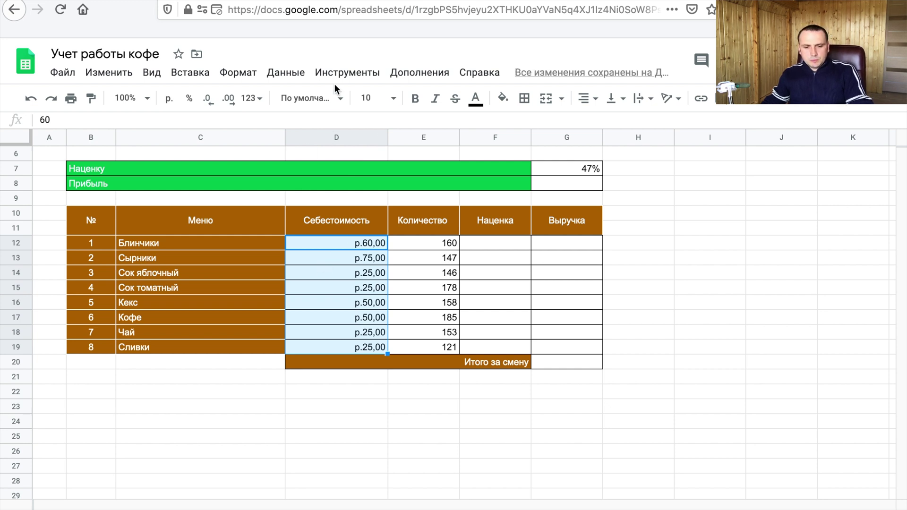
left_click(256, 77)
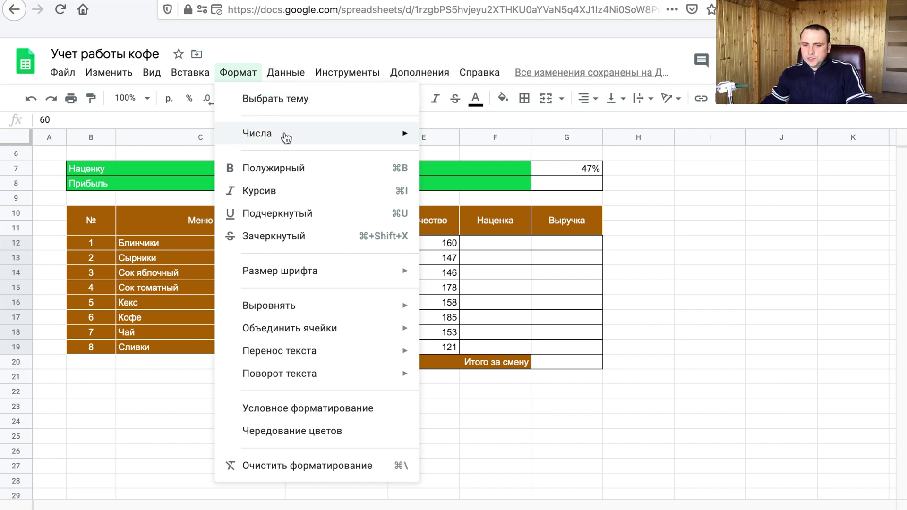
mouse_move(257, 133)
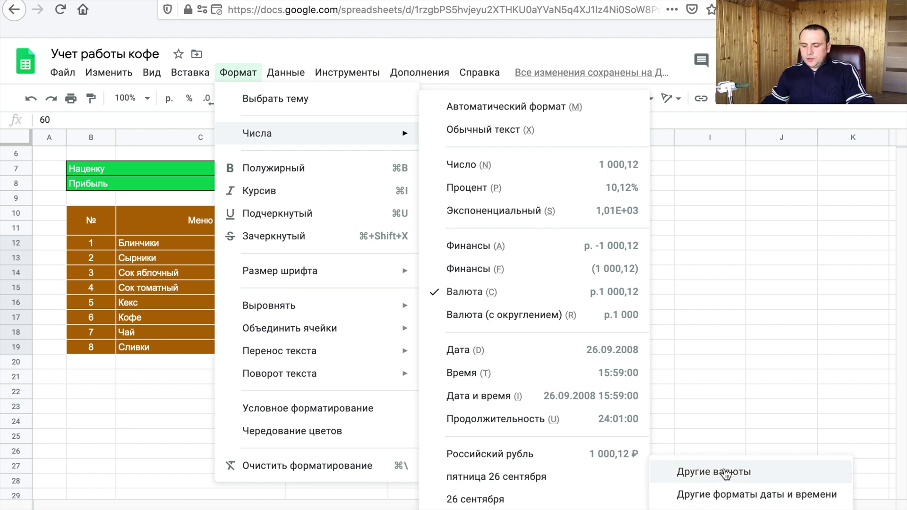
left_click(726, 474)
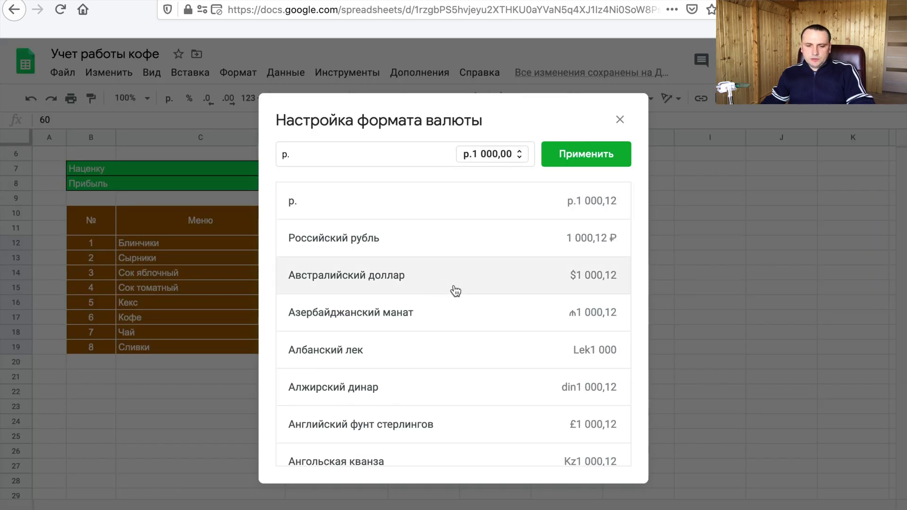
left_click(462, 244)
key("Return")
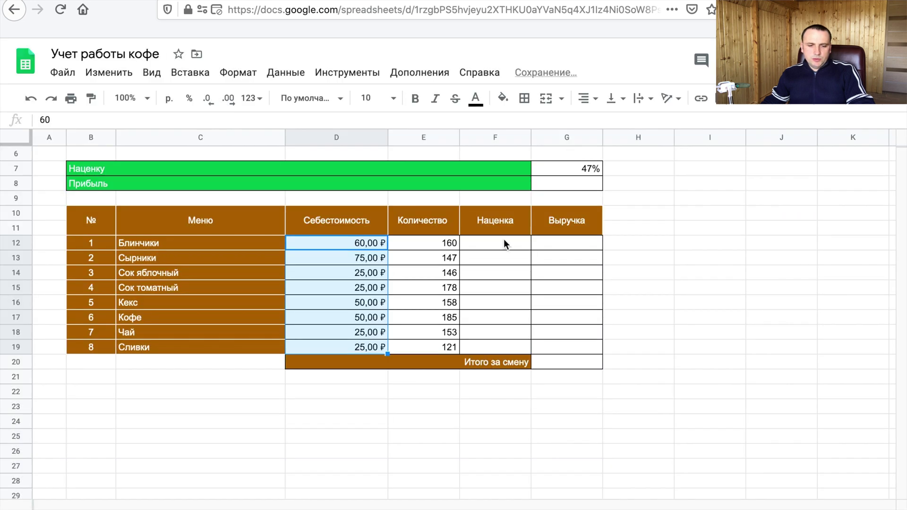
Step: Copy the ruble formatting onto the Выручка column G12:G19 and Наценка column F12:F19
left_click(356, 290)
left_click(354, 332)
left_click(358, 286)
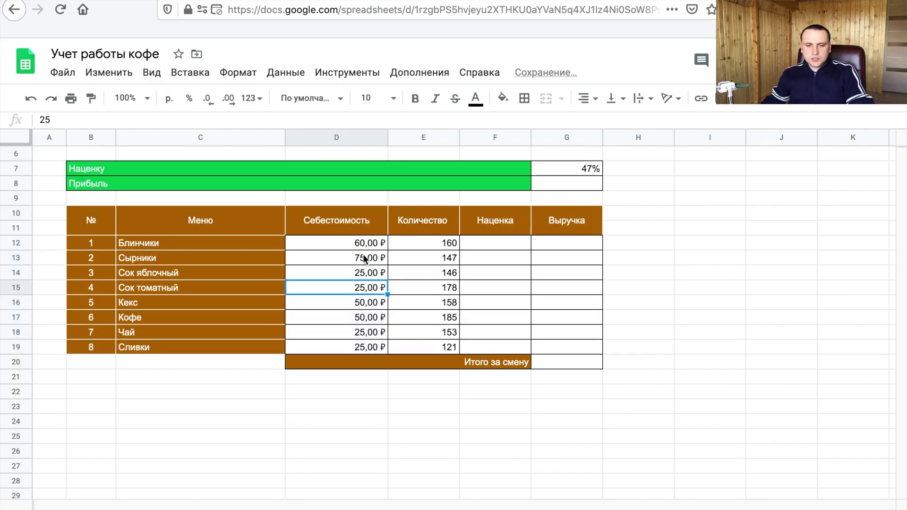
left_click(364, 257)
left_click(364, 243)
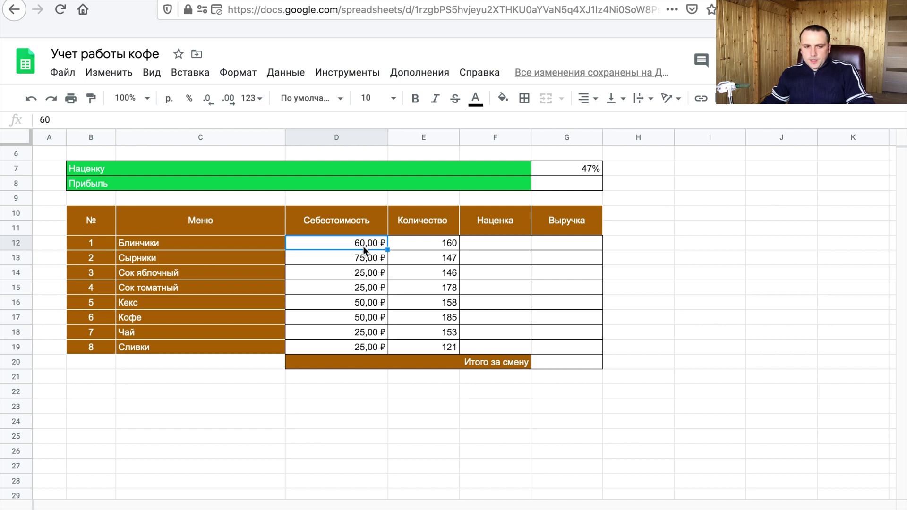
left_click(92, 100)
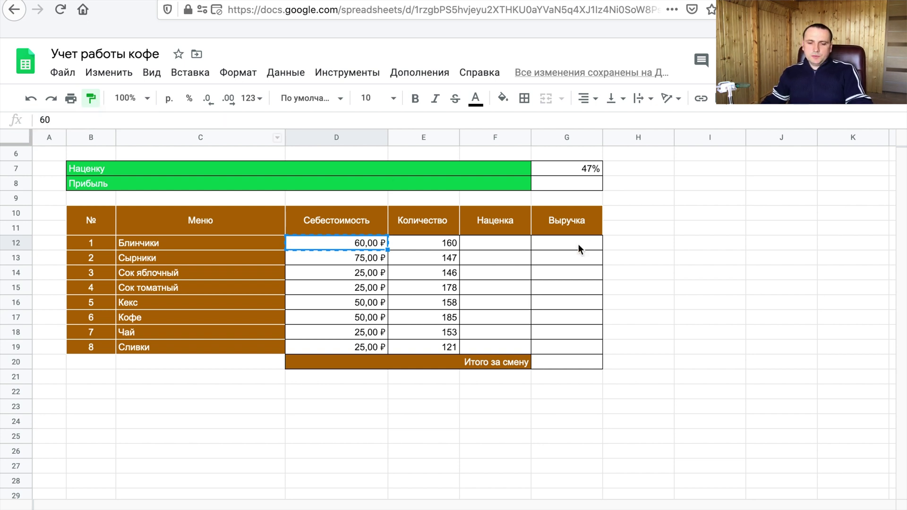
left_click_drag(578, 244, 571, 364)
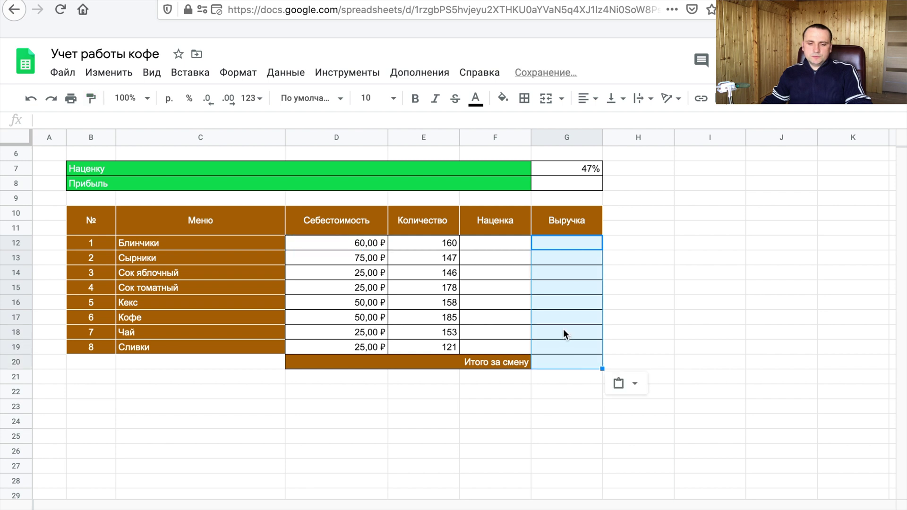
left_click(570, 242)
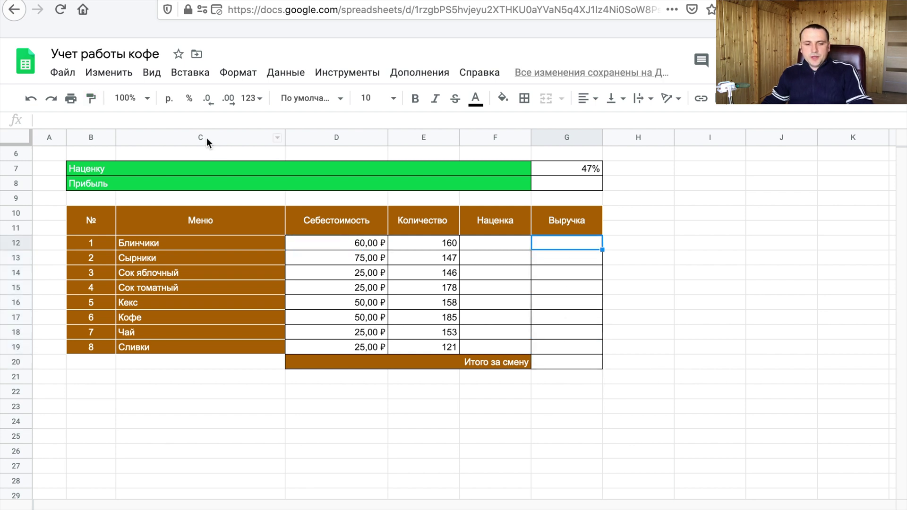
left_click_drag(504, 244, 505, 342)
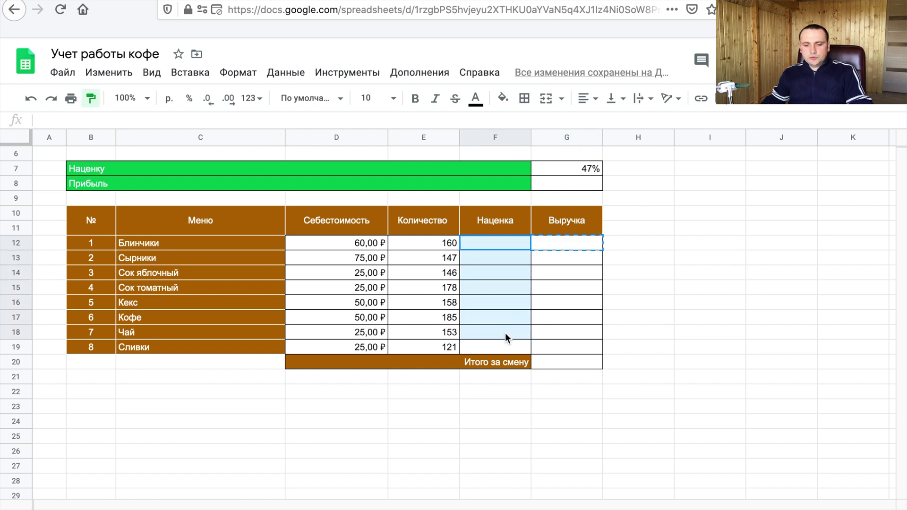
left_click(561, 302)
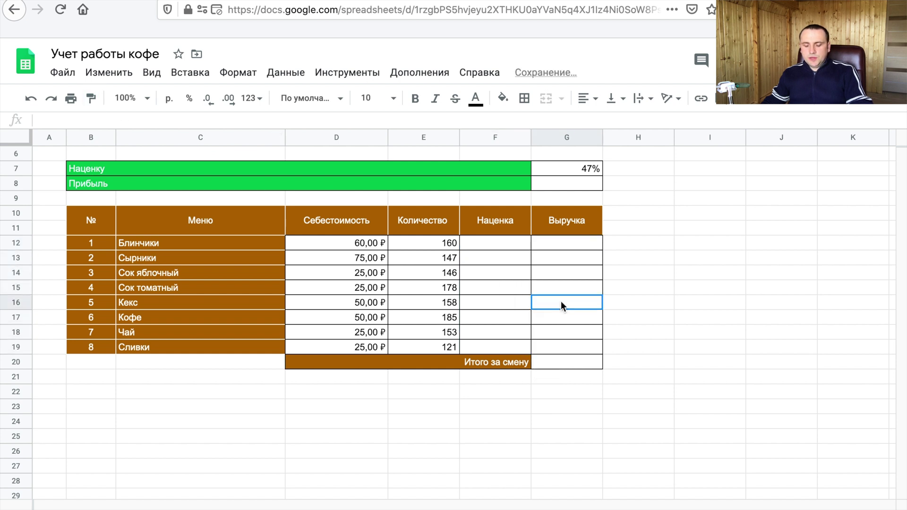
left_click(516, 243)
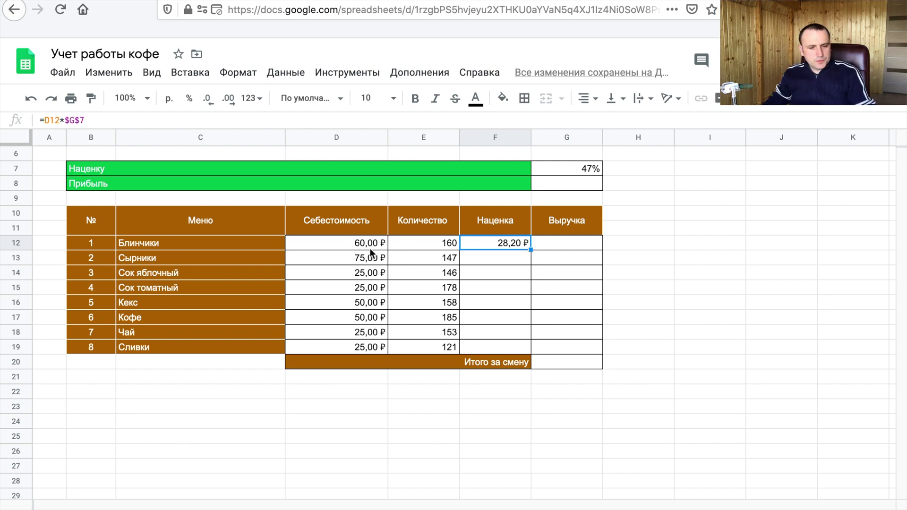
Step: Fill the markup formula =D12*$G$7 down from F12 to F19
left_click_drag(530, 250, 517, 351)
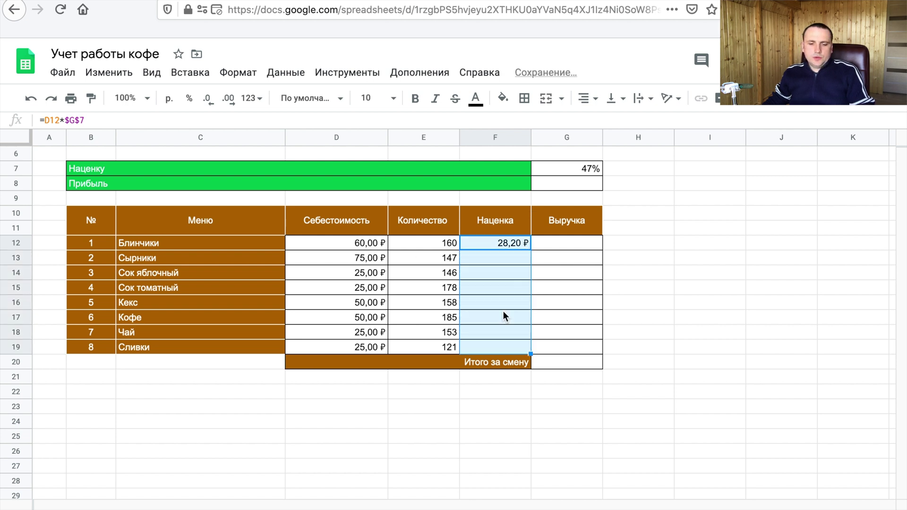
left_click(507, 245)
left_click(499, 278)
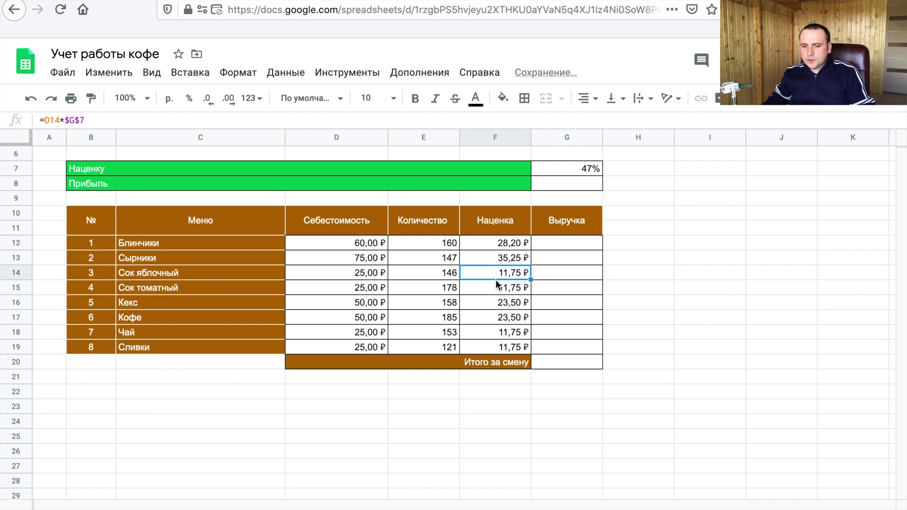
left_click(506, 243)
left_click(503, 266)
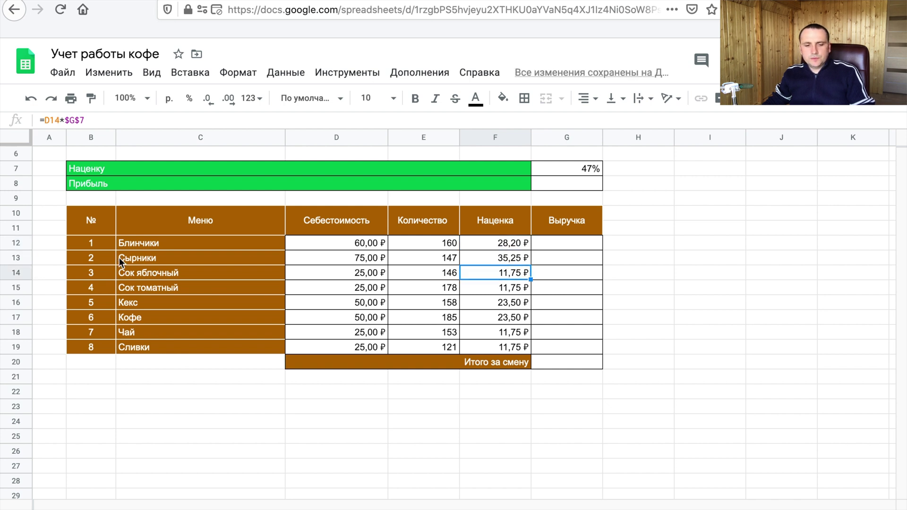
left_click(587, 246)
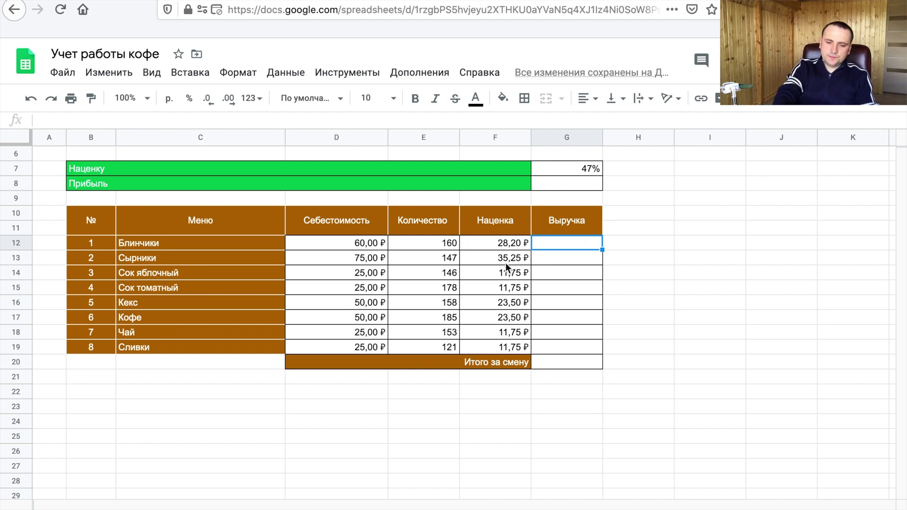
Step: Enter the revenue formula =(D12+F12)*E12 in G12, giving 14 112,00 ₽
type("=")
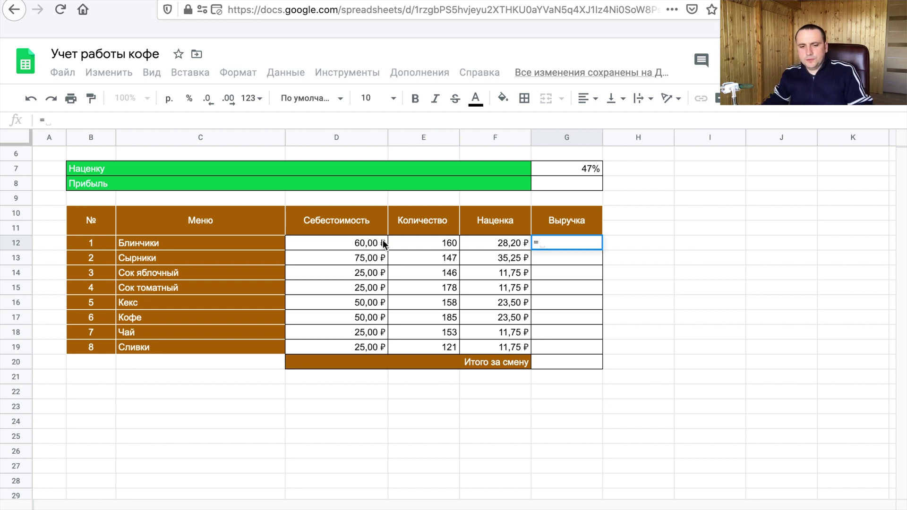
left_click(375, 243)
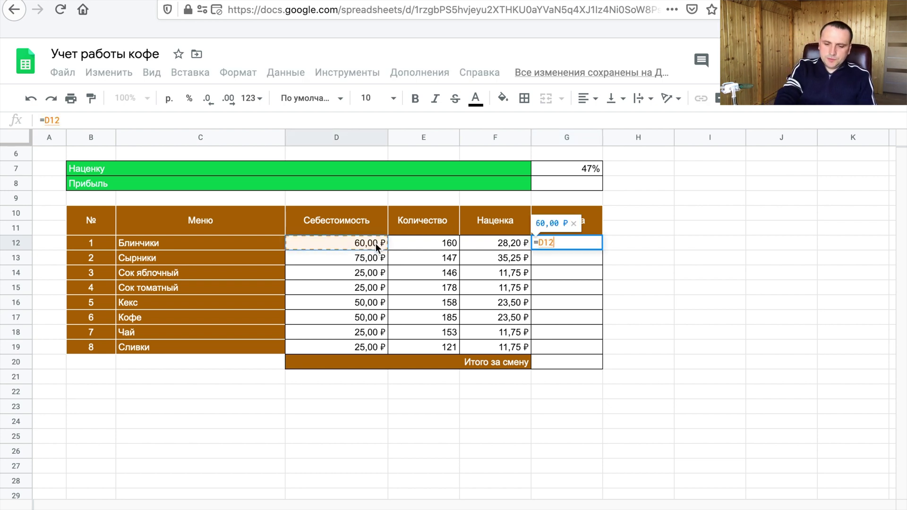
type("+")
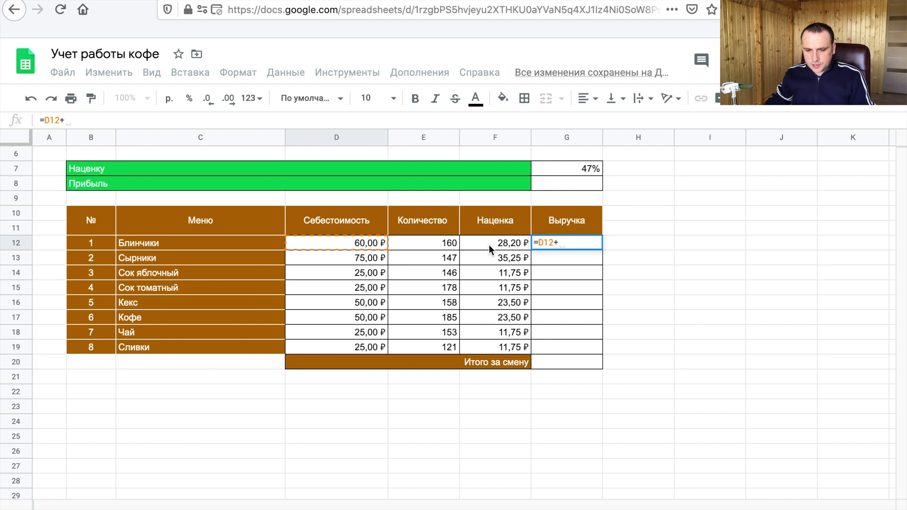
left_click(489, 245)
type(")")
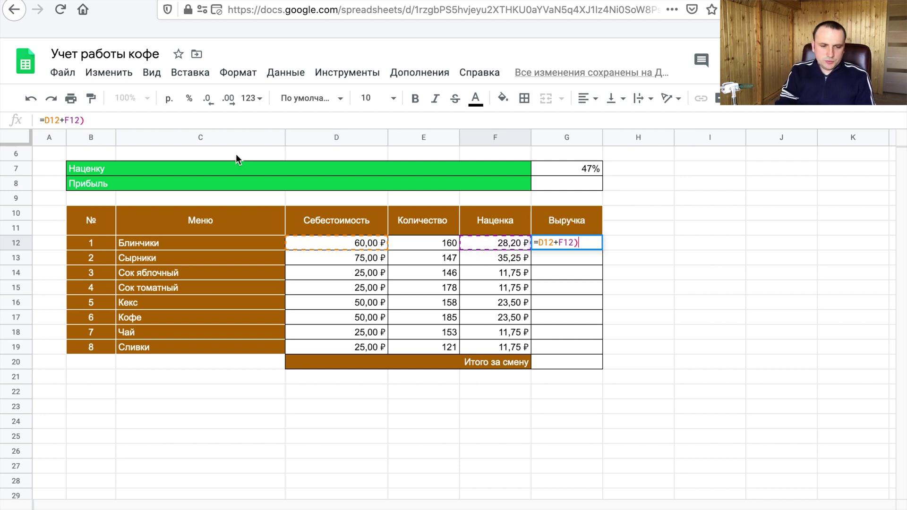
left_click(44, 120)
type("(")
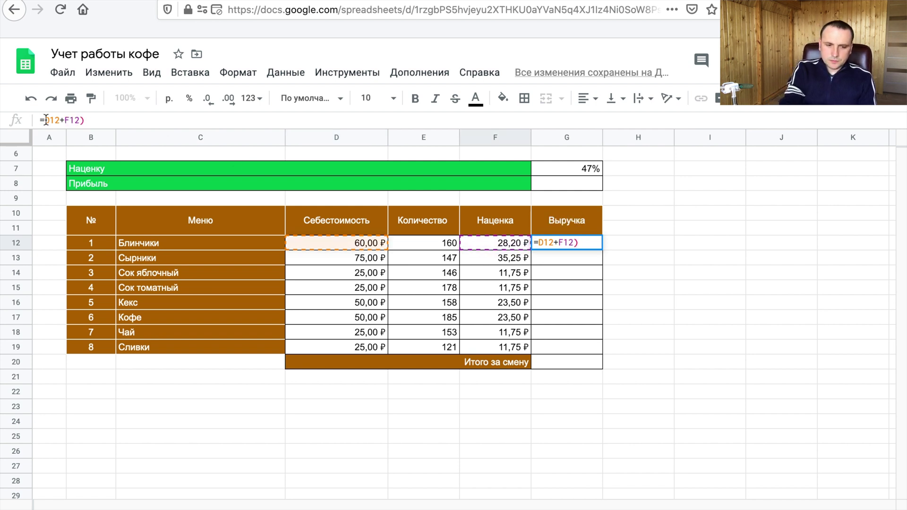
key("End")
type("*")
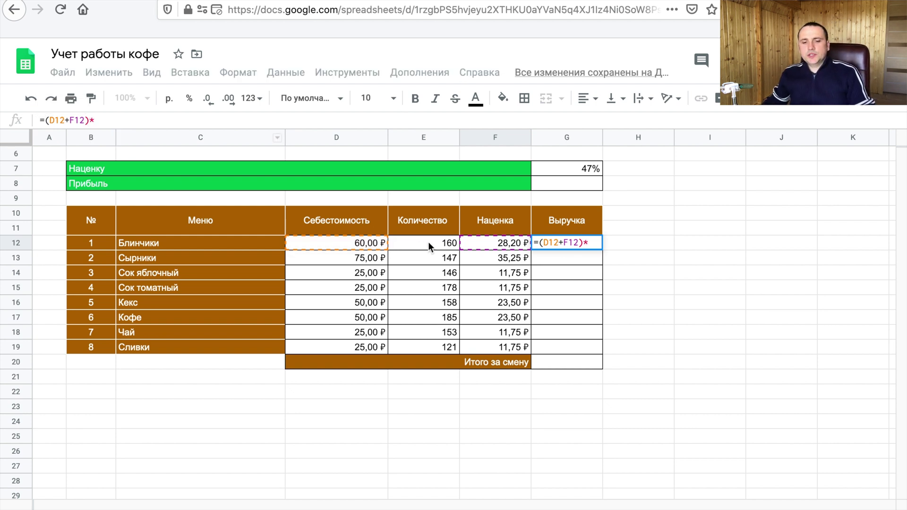
left_click(430, 245)
key("Return")
Step: Copy the G12 revenue formula down through G19, ending at 4 446,75 ₽
left_click(586, 244)
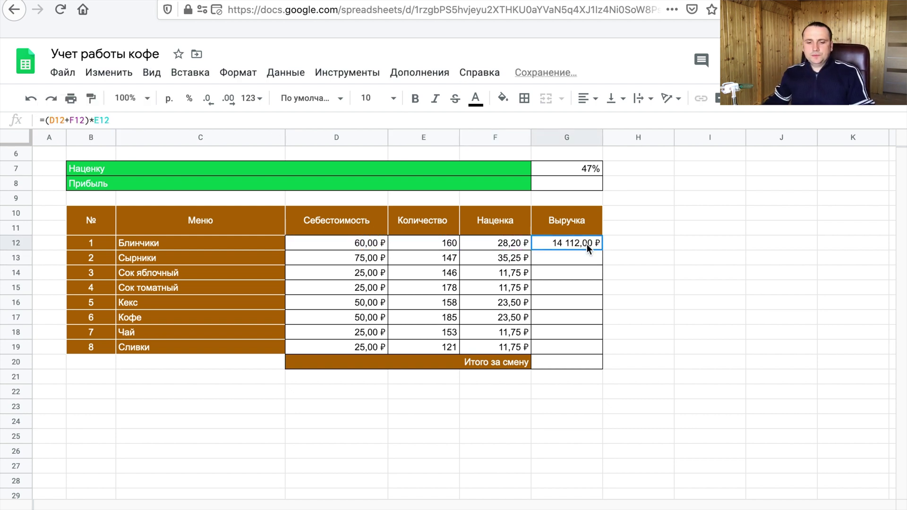
left_click_drag(599, 250, 590, 348)
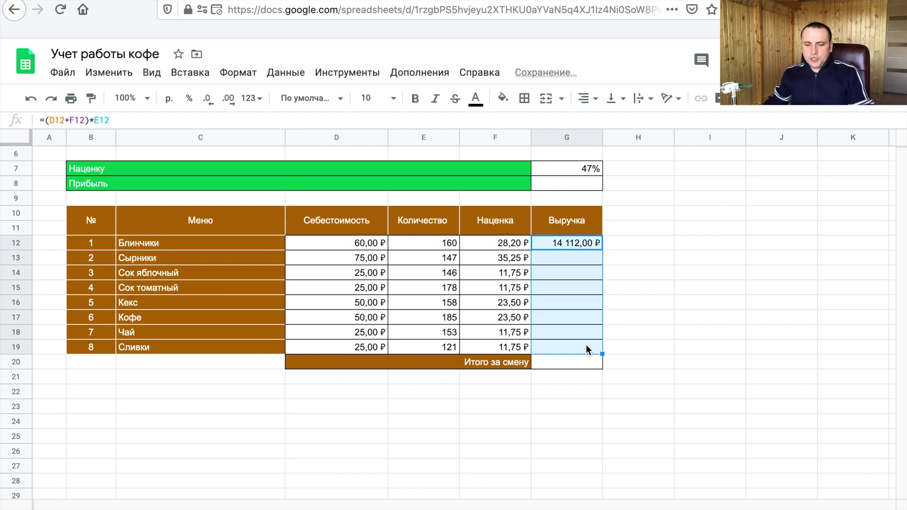
left_click(577, 364)
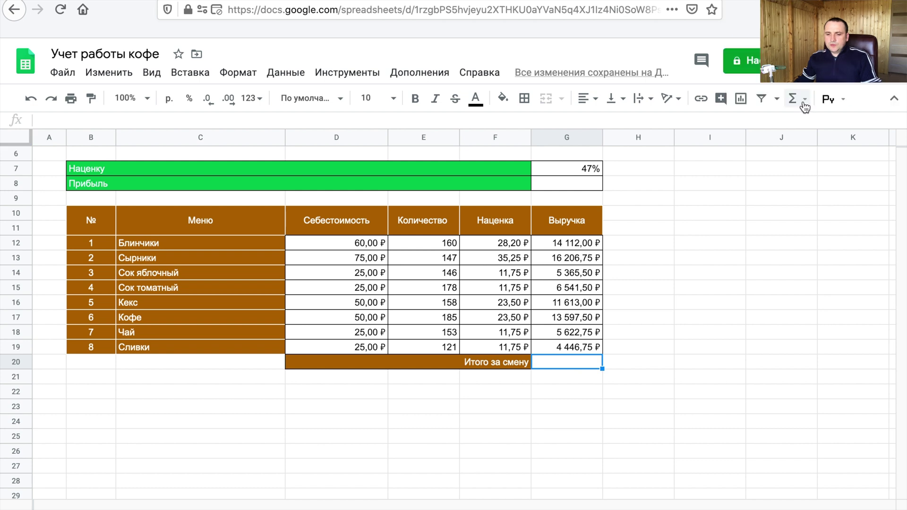
Step: Put =SUM(G12:G19) in G20 so the shift total shows 77 505,75 ₽
left_click(803, 100)
left_click(804, 105)
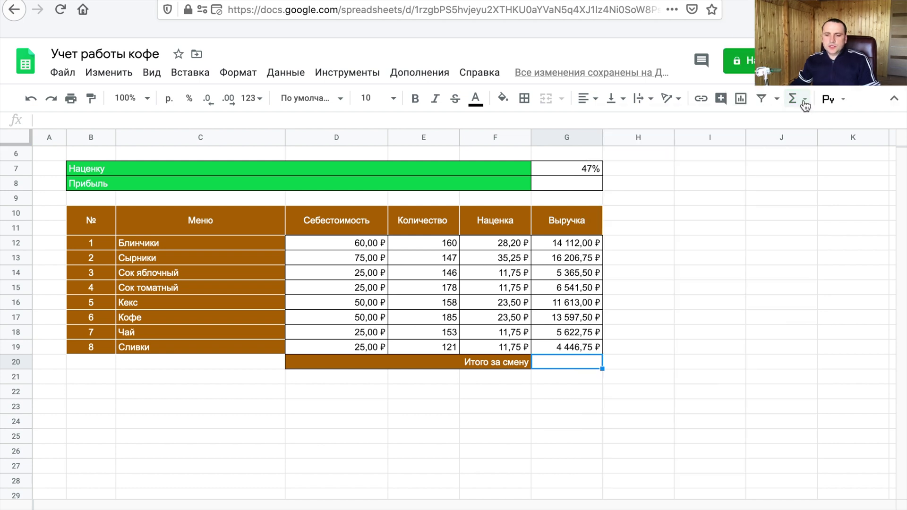
left_click(804, 101)
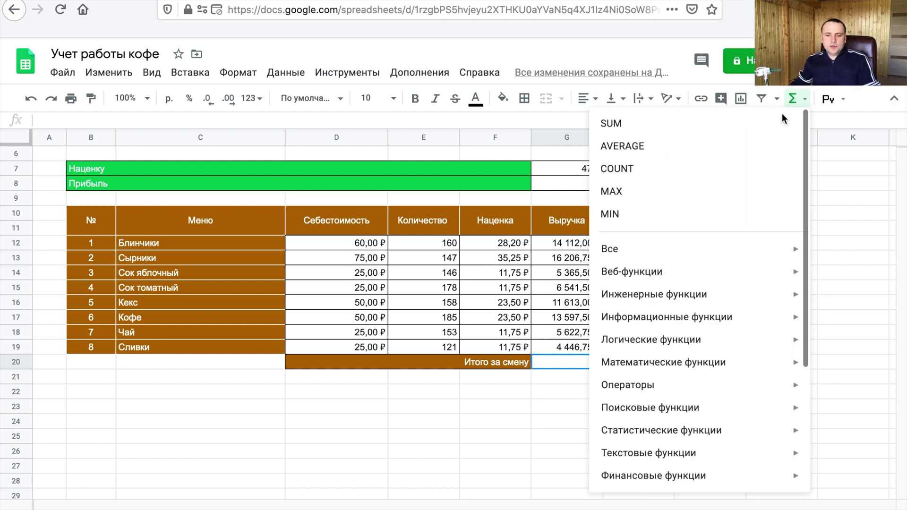
left_click(692, 124)
left_click(567, 243)
left_click_drag(567, 305, 569, 346)
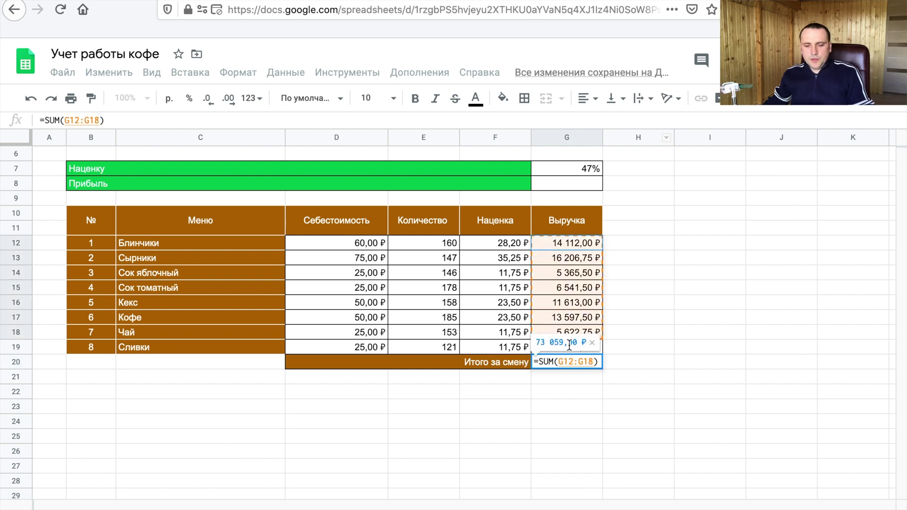
key("Return")
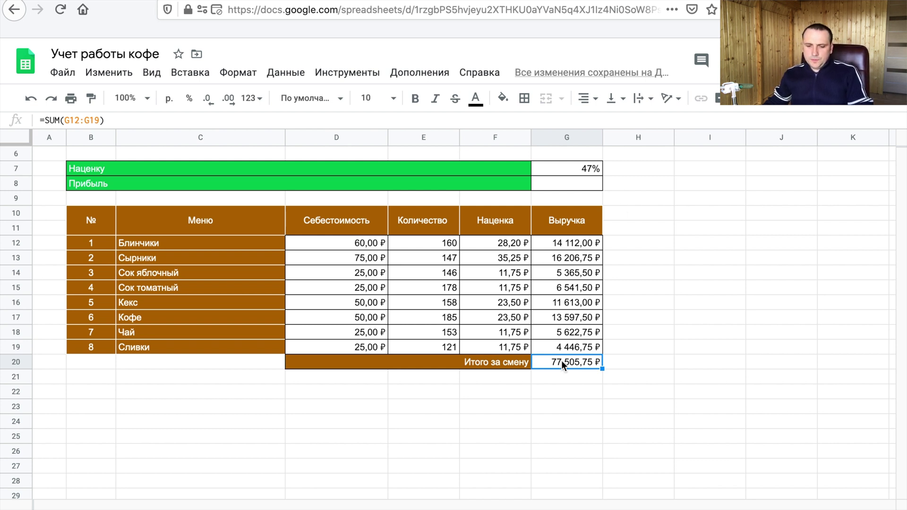
left_click(565, 184)
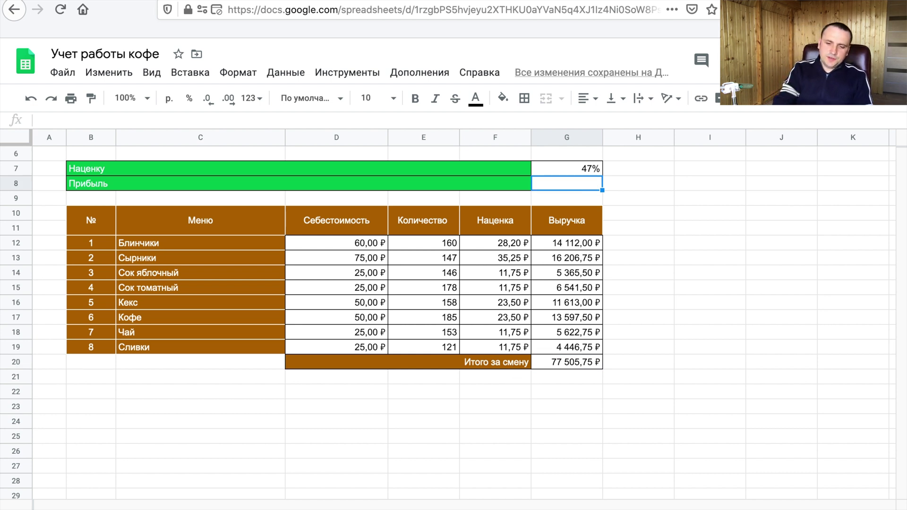
Step: Enter =G20*G7 in G8 so profit shows 36 427,70 ₽
type("=")
left_click(574, 362)
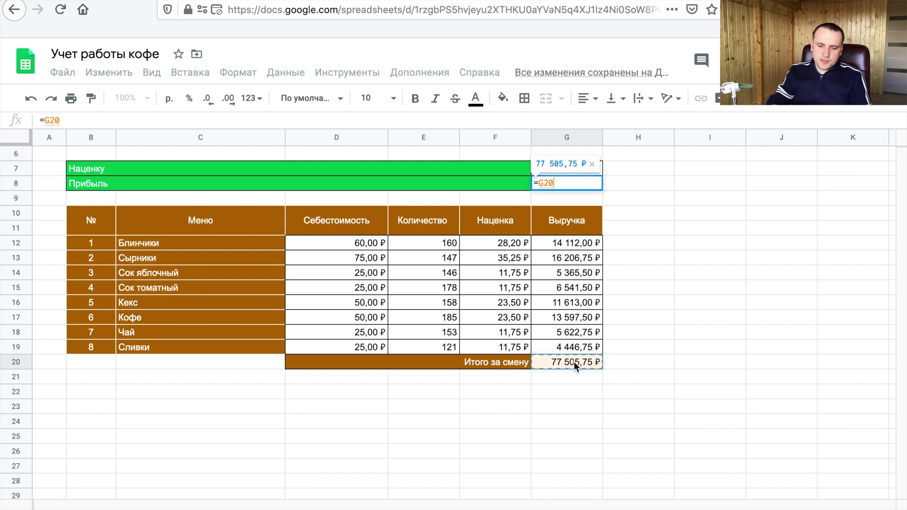
type("*")
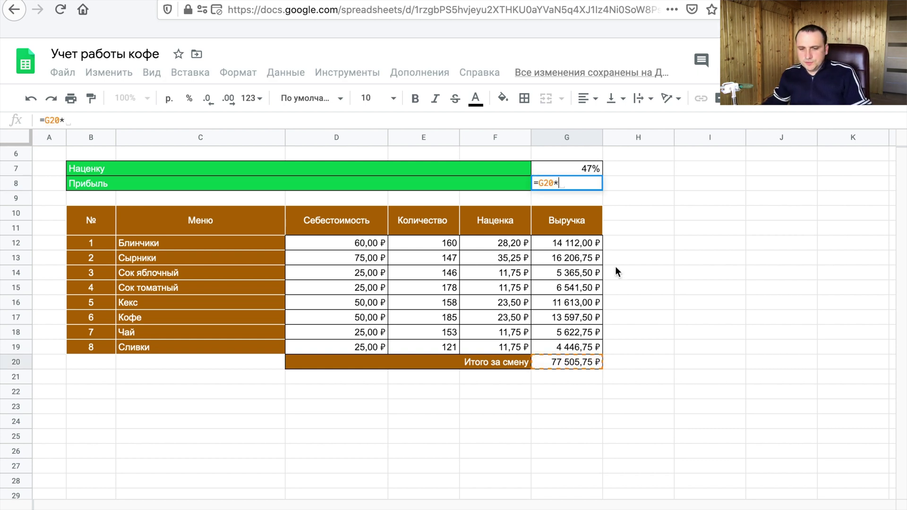
left_click(582, 169)
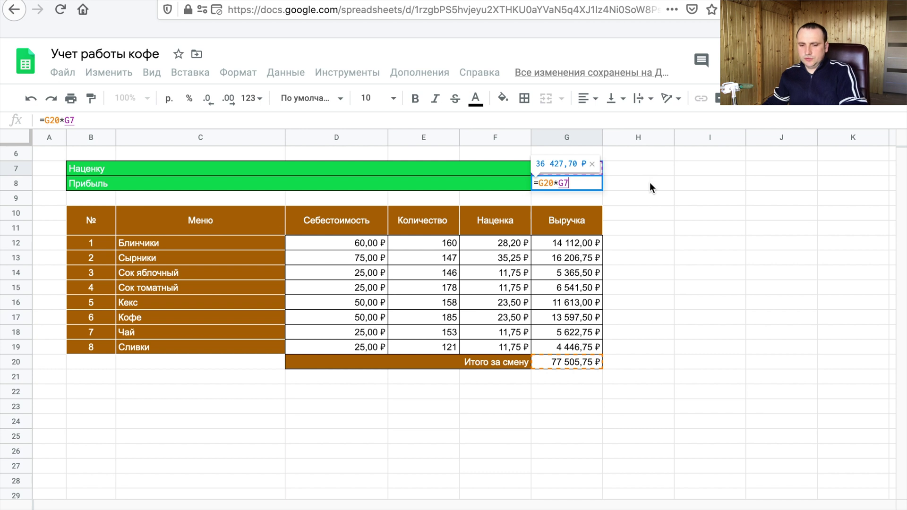
key("Return")
left_click(582, 186)
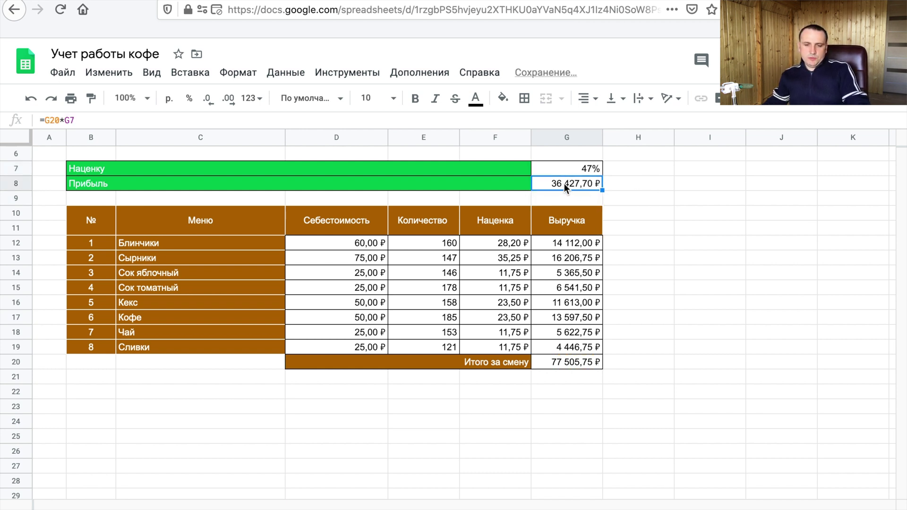